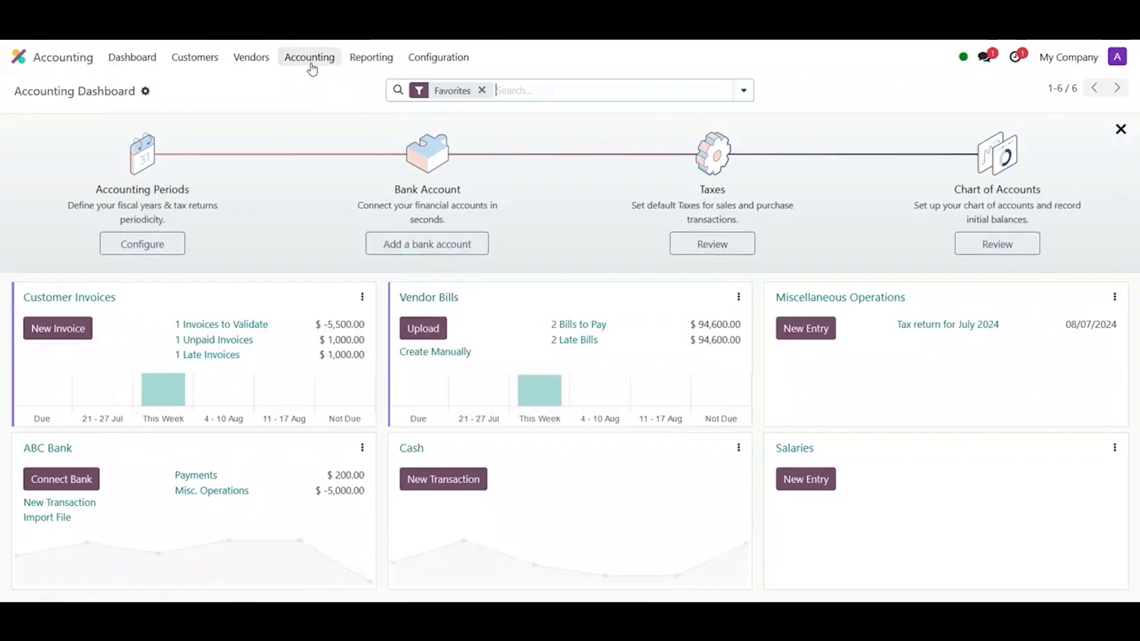
# Step: Start a new bank statement with reference 'Bank Statement of July'
pyautogui.click(313, 59)
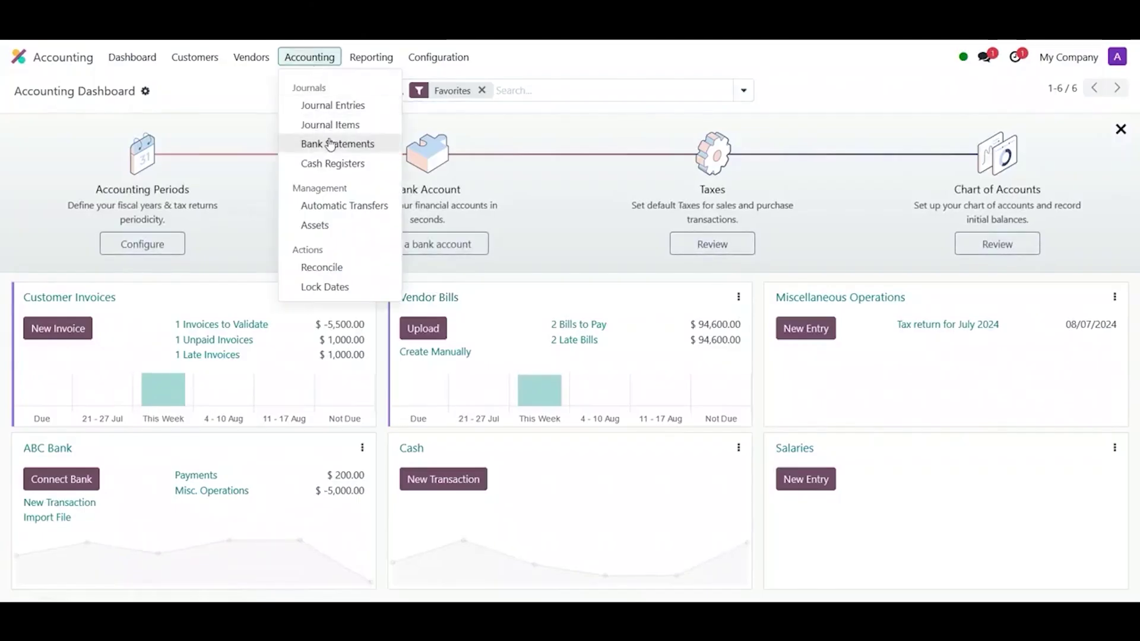
pyautogui.click(331, 145)
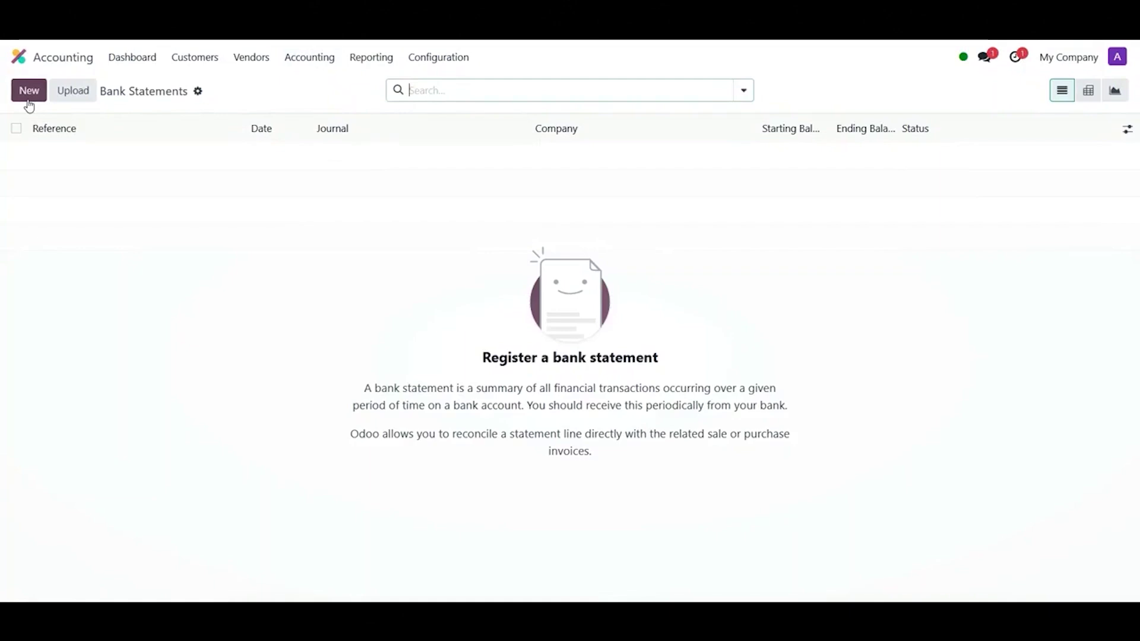
pyautogui.click(28, 94)
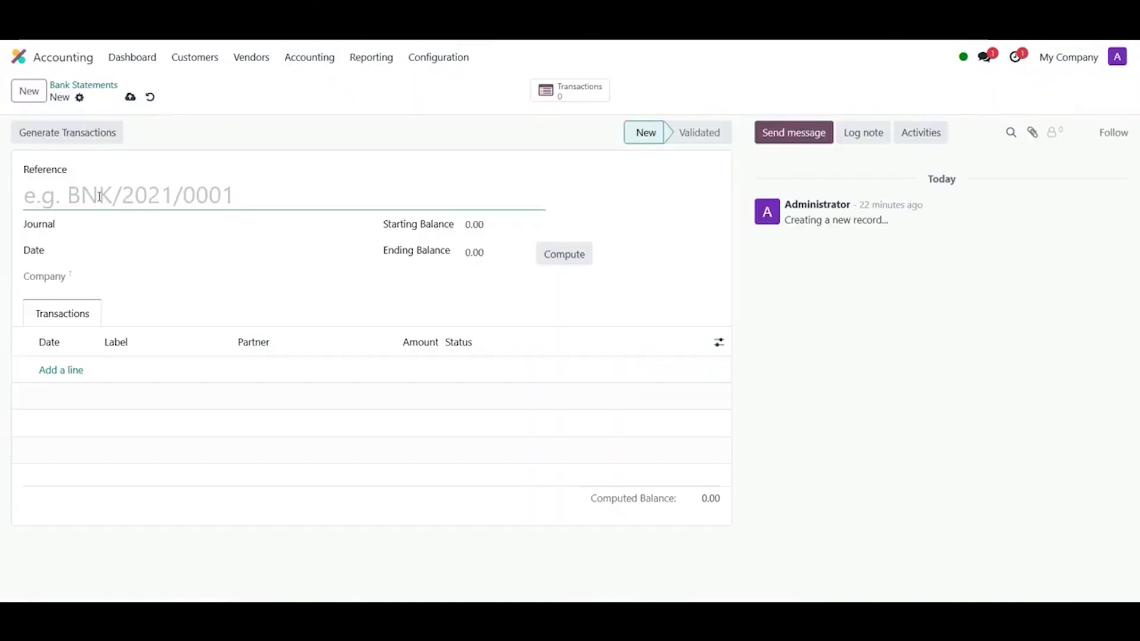
pyautogui.write('Bank ')
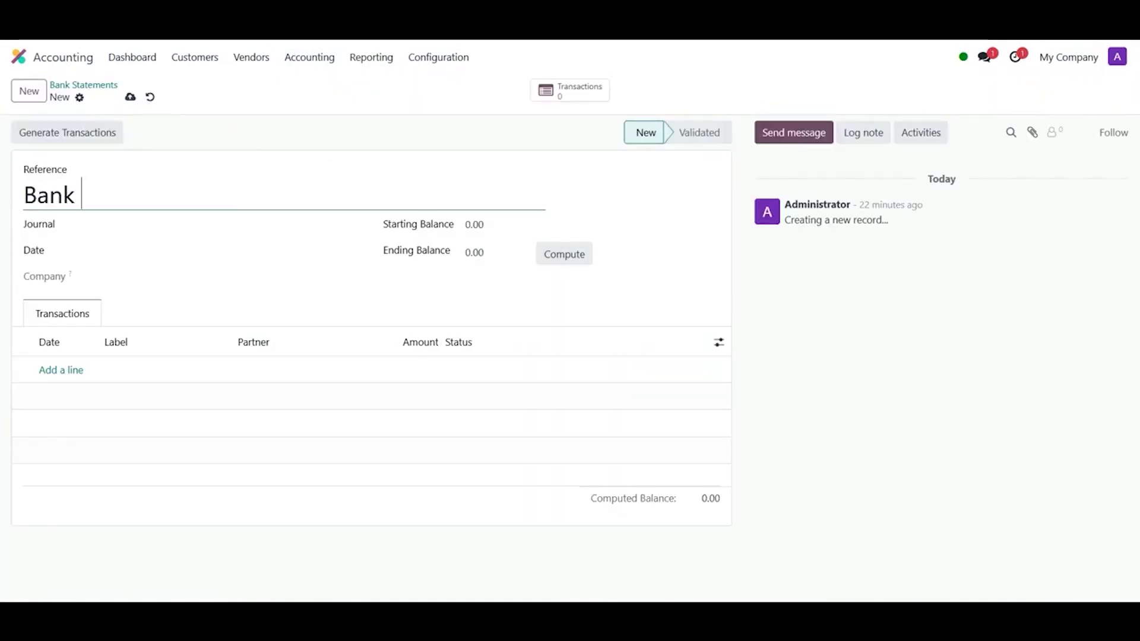
pyautogui.write('Statement')
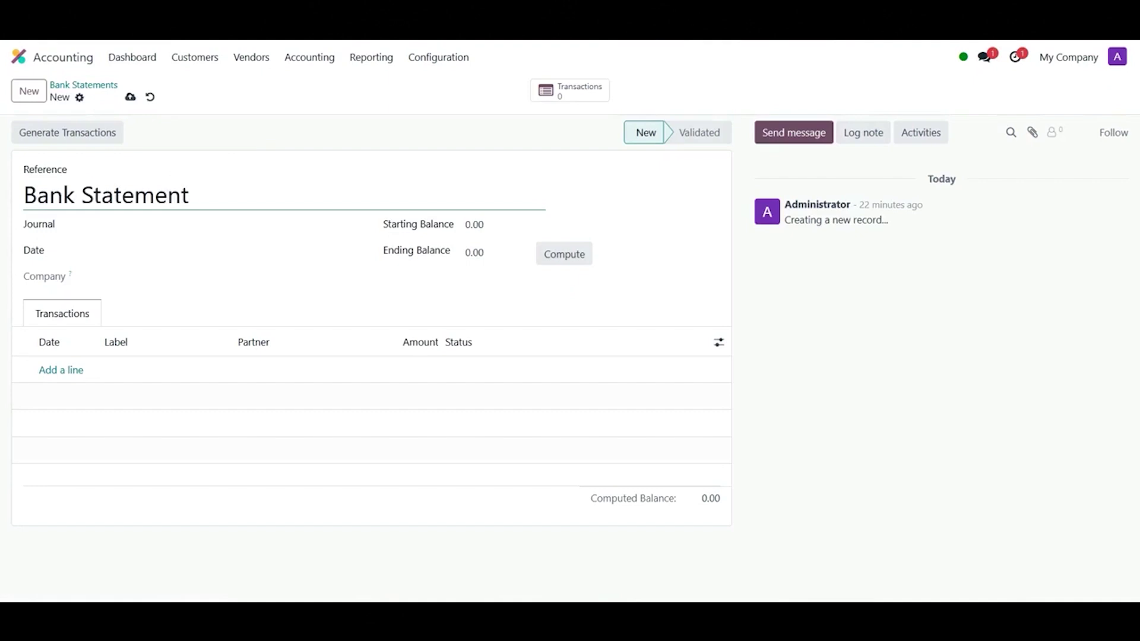
pyautogui.write(' of July')
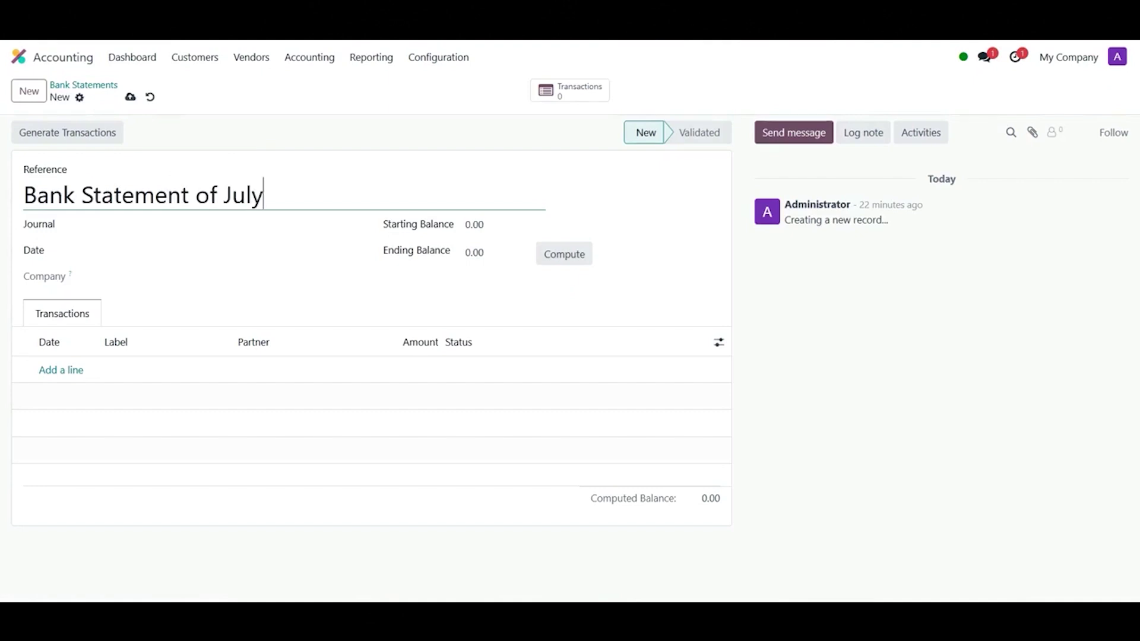
# Step: Assign the ABC Bank journal, date the statement 07/31/2024, and add a first line
pyautogui.click(121, 226)
pyautogui.click(122, 226)
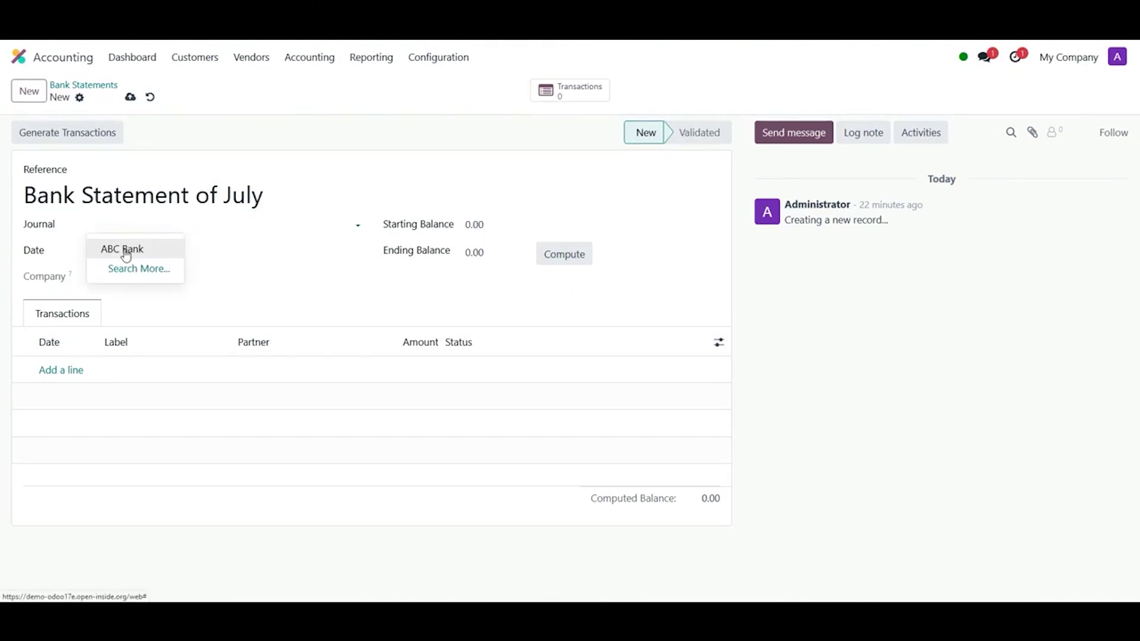
pyautogui.click(125, 250)
pyautogui.click(125, 255)
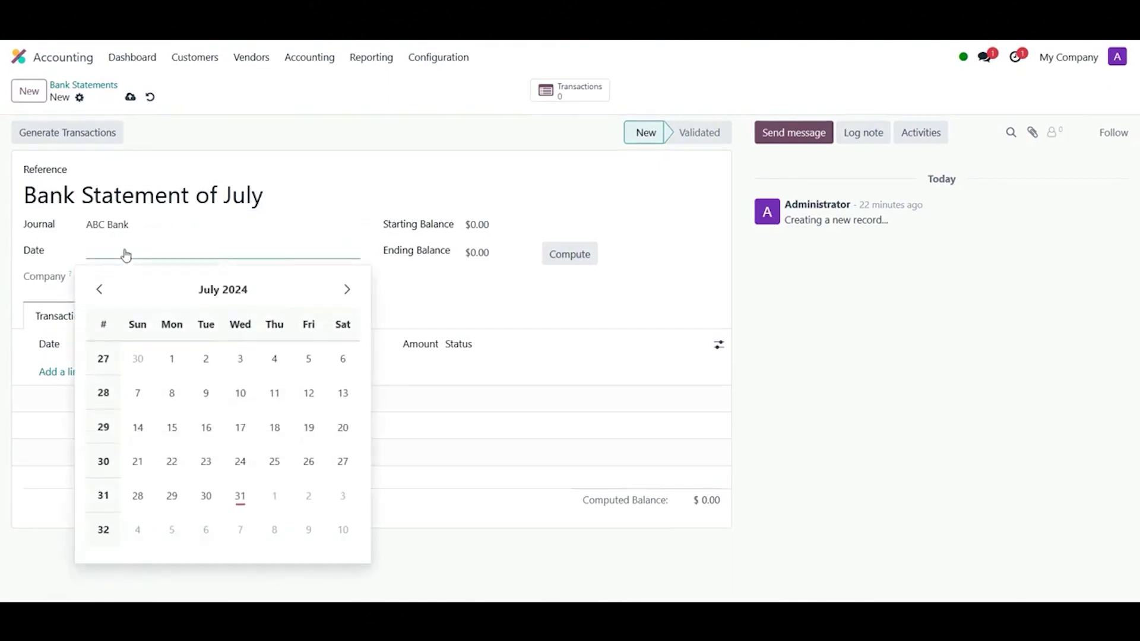
pyautogui.click(241, 497)
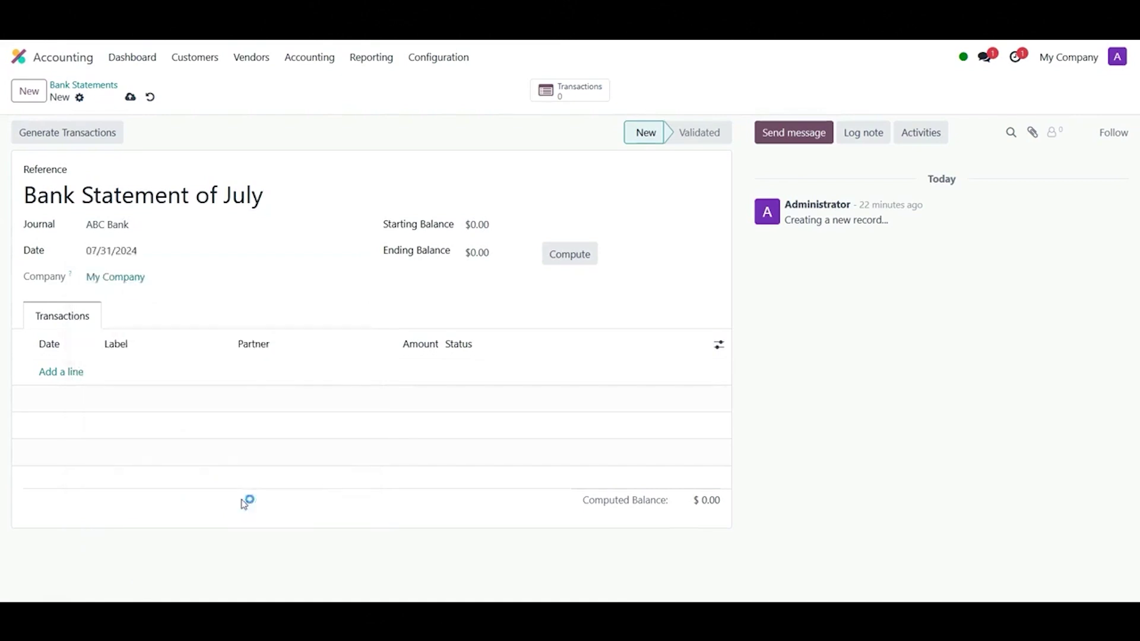
pyautogui.click(67, 374)
# Step: Fill the first line: 07/01/2024 Customer Payment, partner Administrator, amount 2,000
pyautogui.click(67, 372)
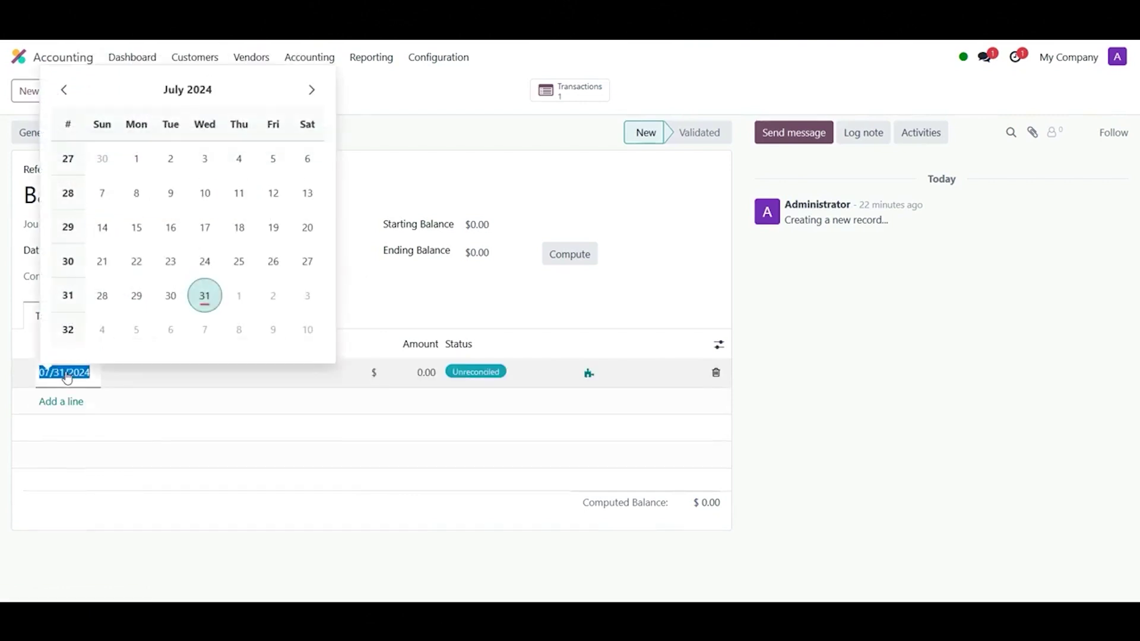
pyautogui.click(137, 159)
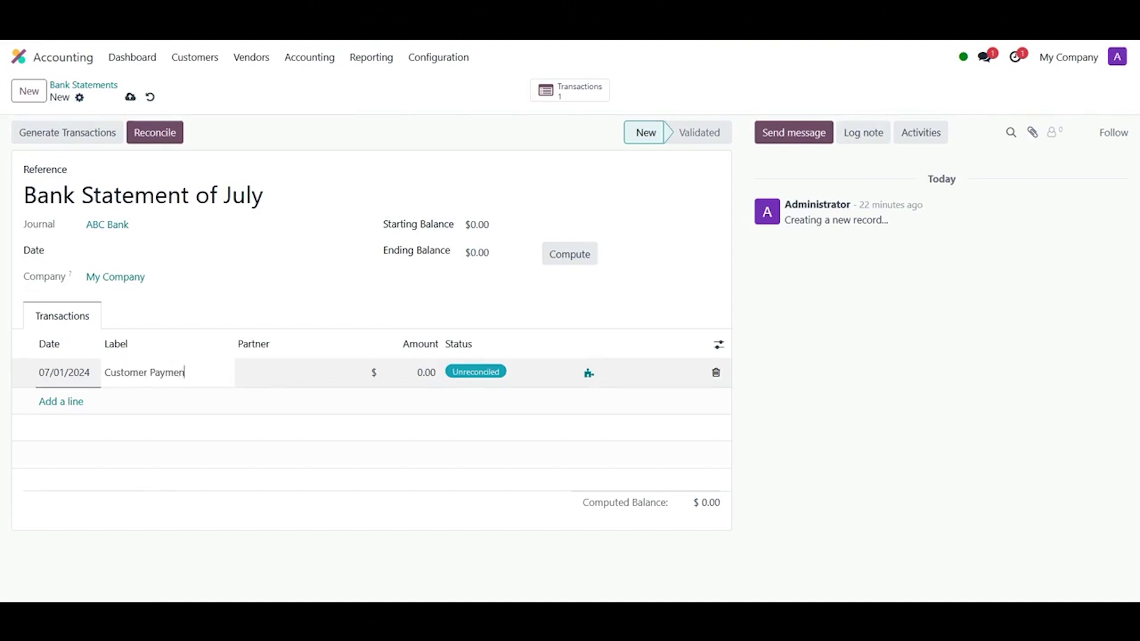
pyautogui.click(270, 378)
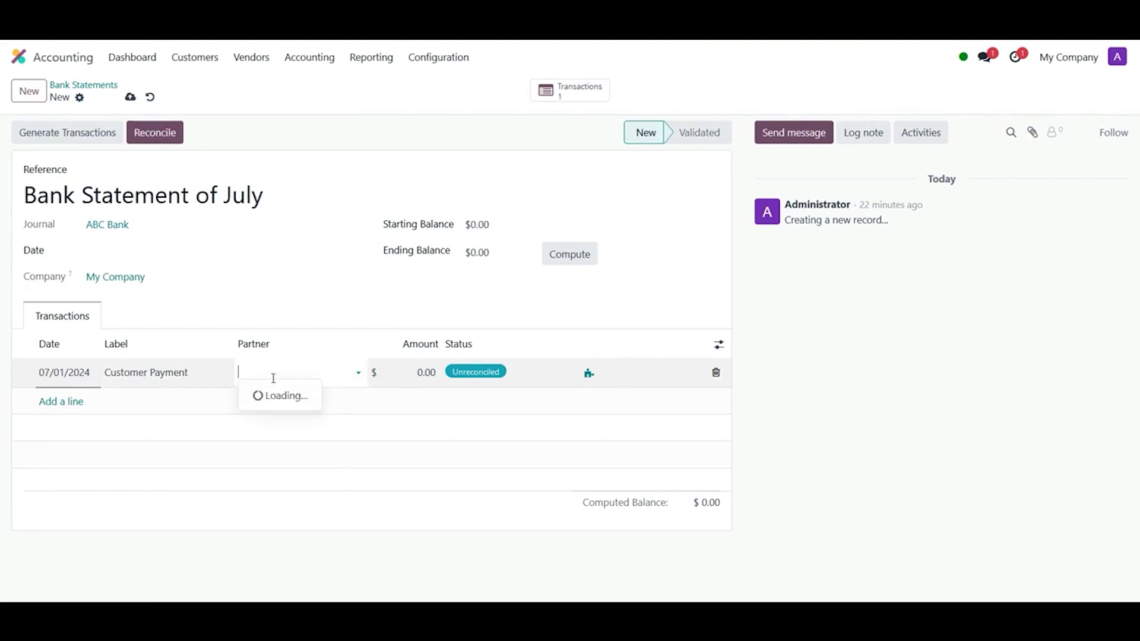
pyautogui.click(286, 415)
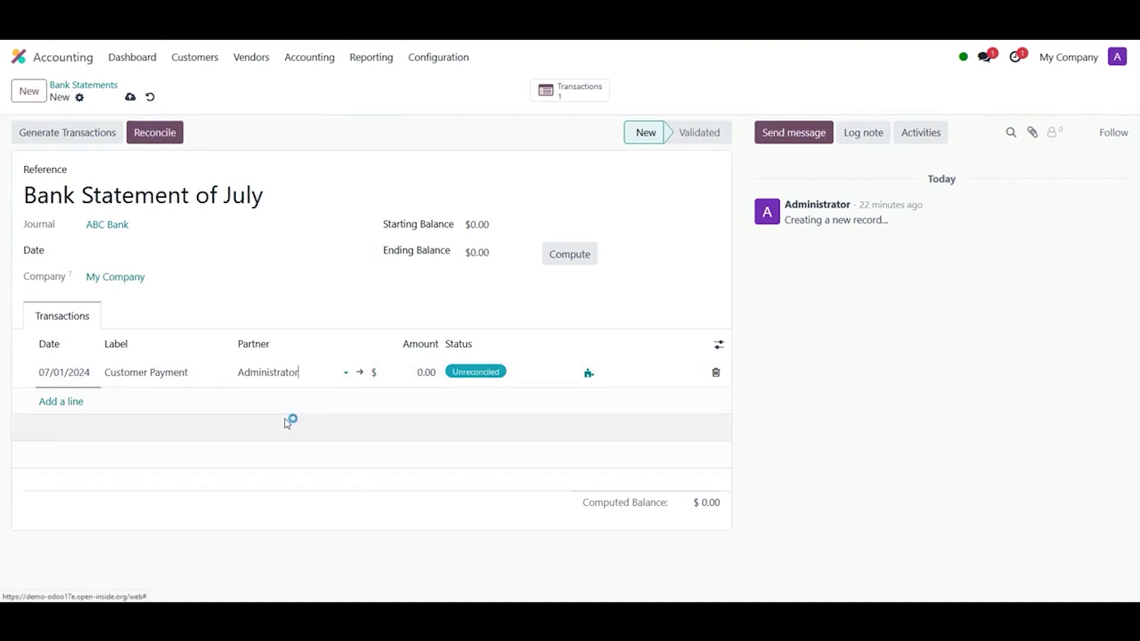
pyautogui.click(427, 387)
pyautogui.write('20')
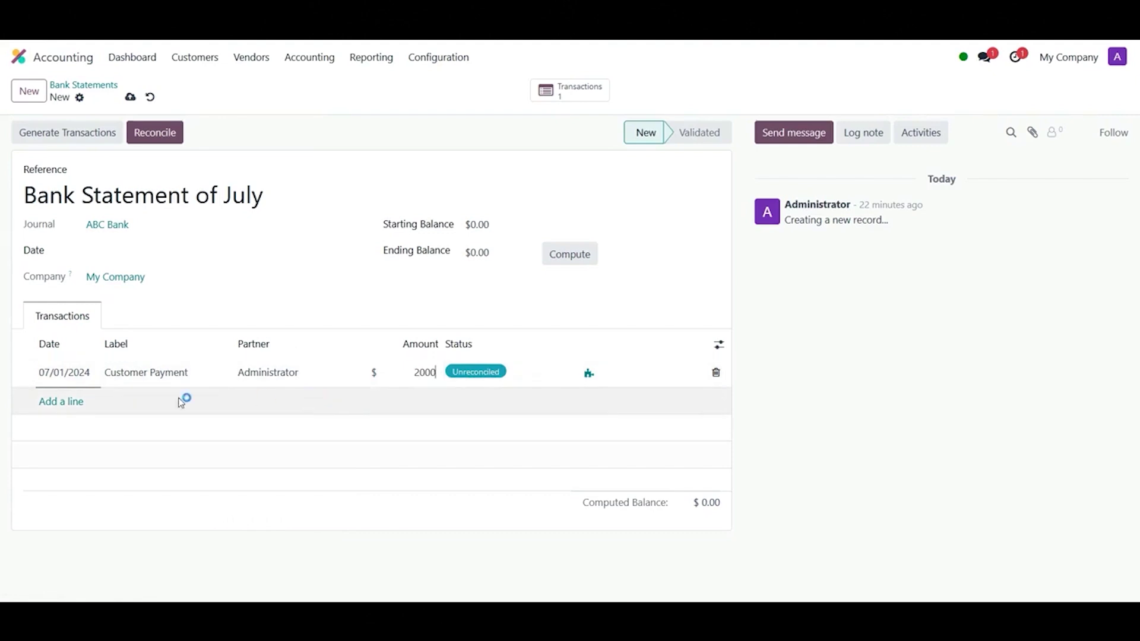
pyautogui.click(54, 402)
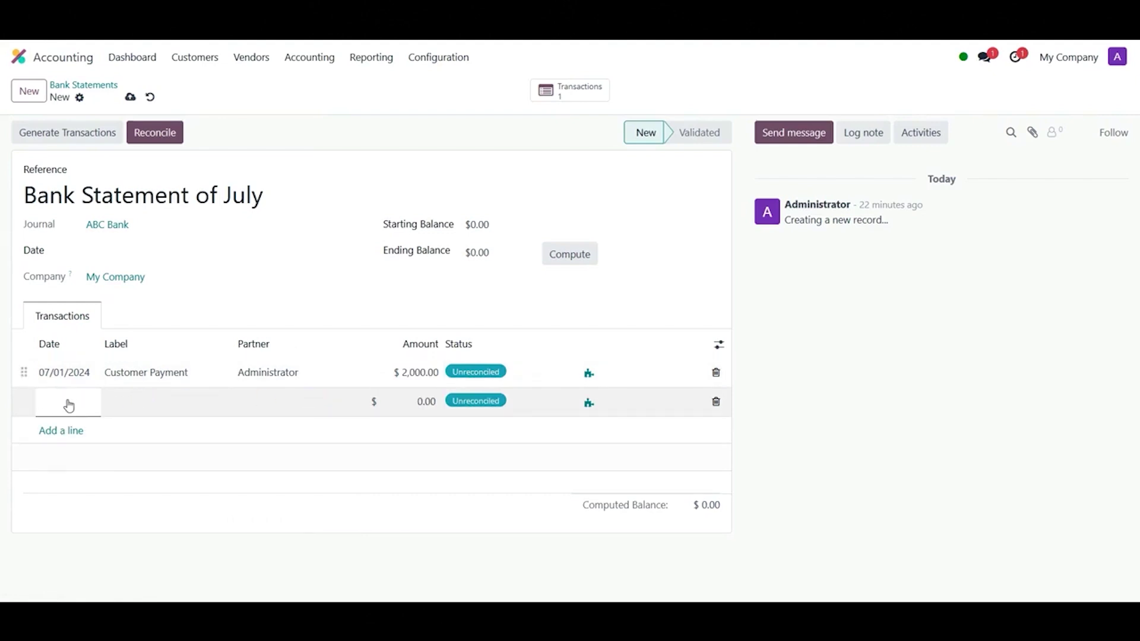
# Step: Fill a second line: 07/02/2024 Vendor Payment, no partner, amount -4,000
pyautogui.click(66, 403)
pyautogui.click(171, 189)
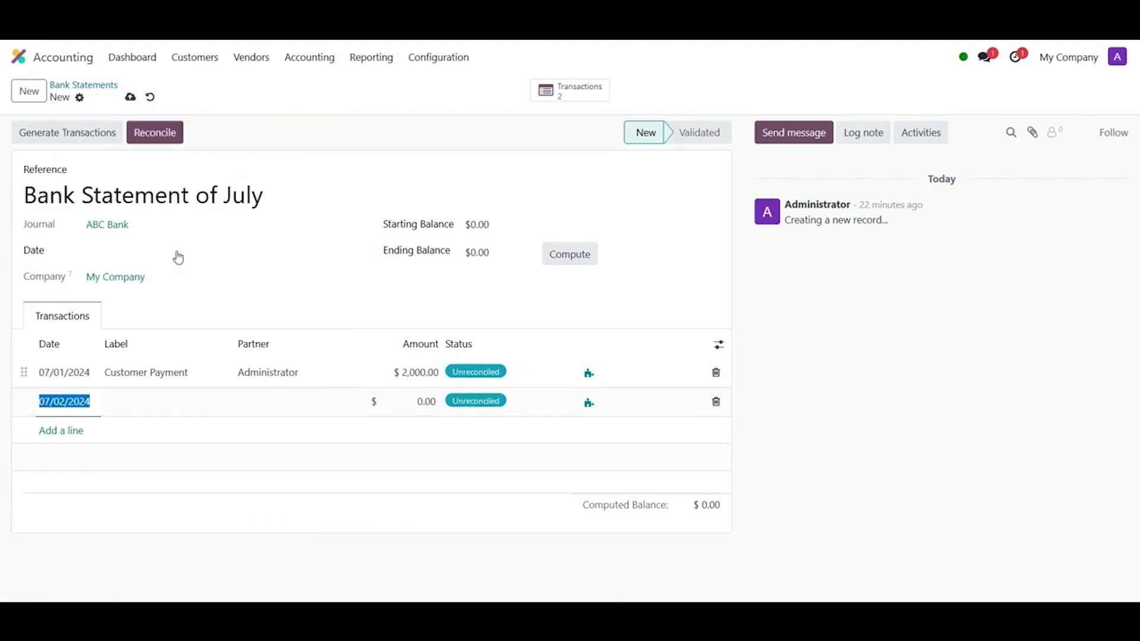
pyautogui.click(140, 403)
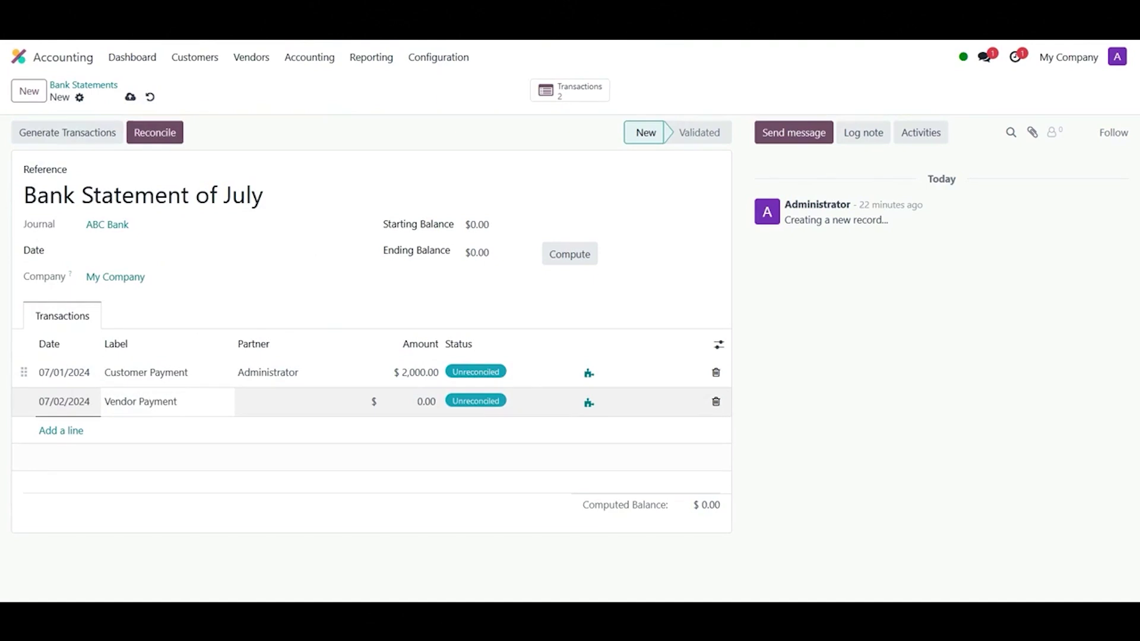
pyautogui.click(285, 402)
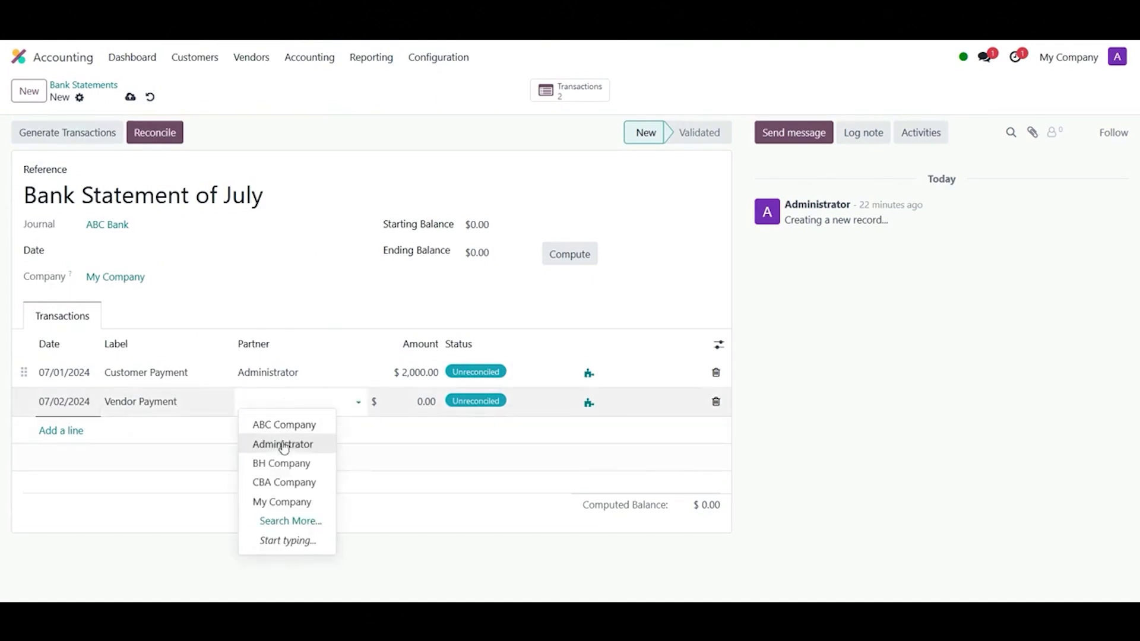
pyautogui.click(416, 402)
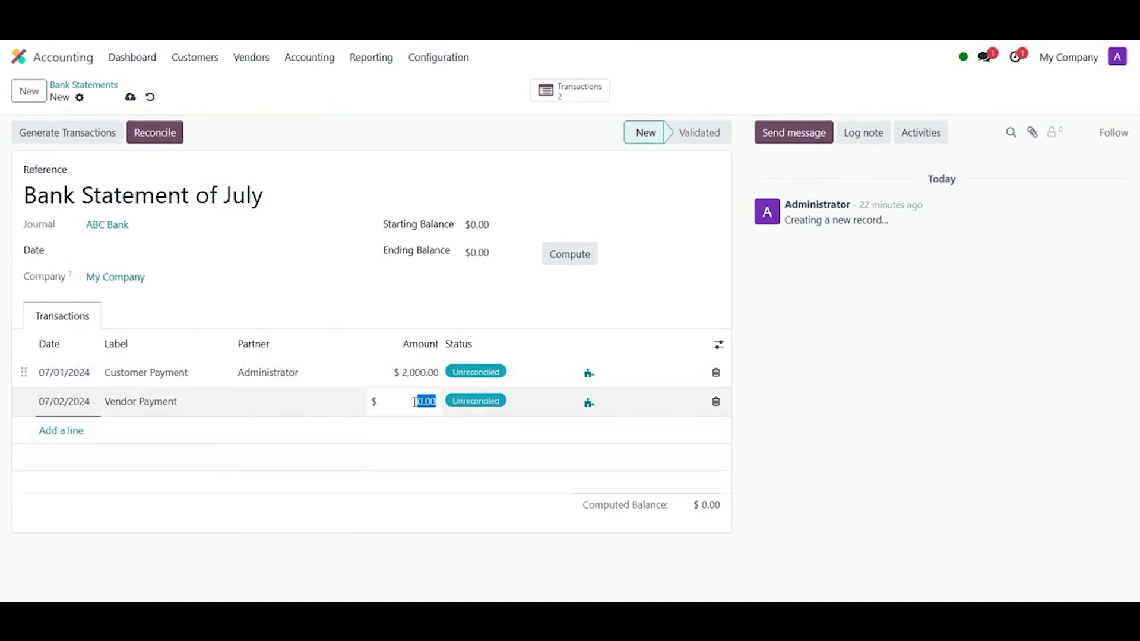
pyautogui.write('-4000')
pyautogui.click(74, 436)
# Step: Fill the third line: 07/05/2024 Customer Invoice for 1,000
pyautogui.click(71, 436)
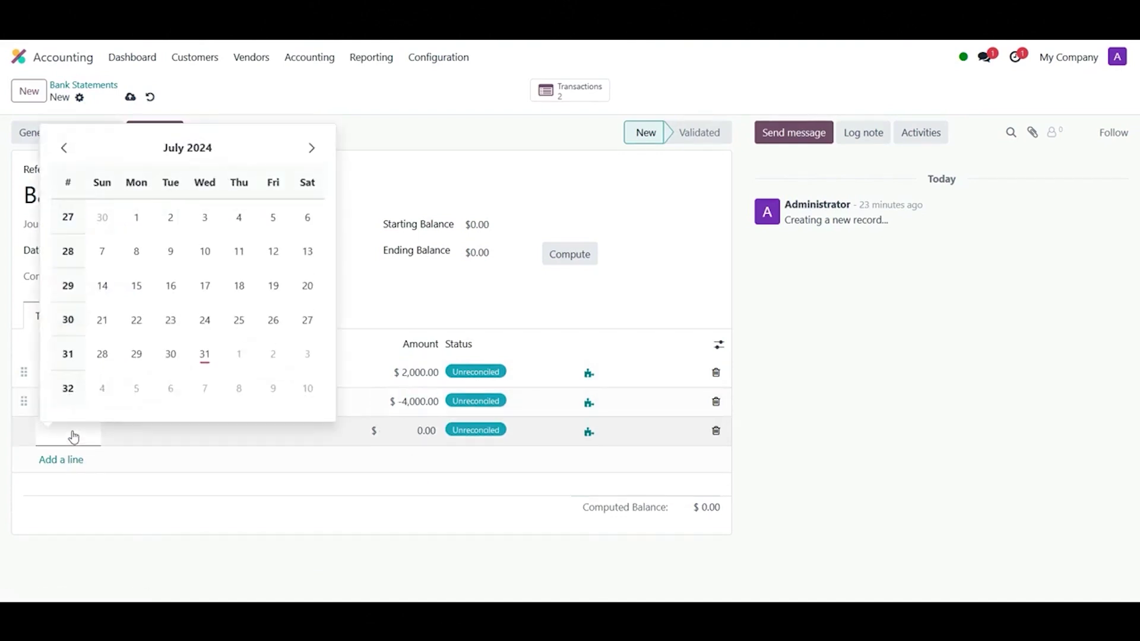
pyautogui.click(273, 218)
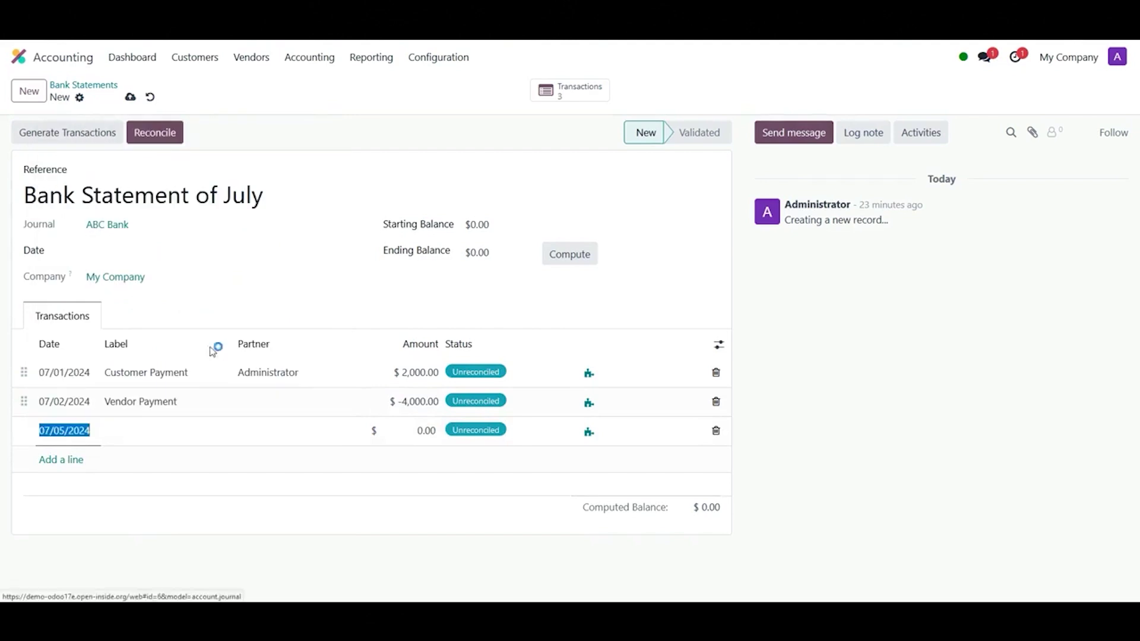
pyautogui.click(144, 436)
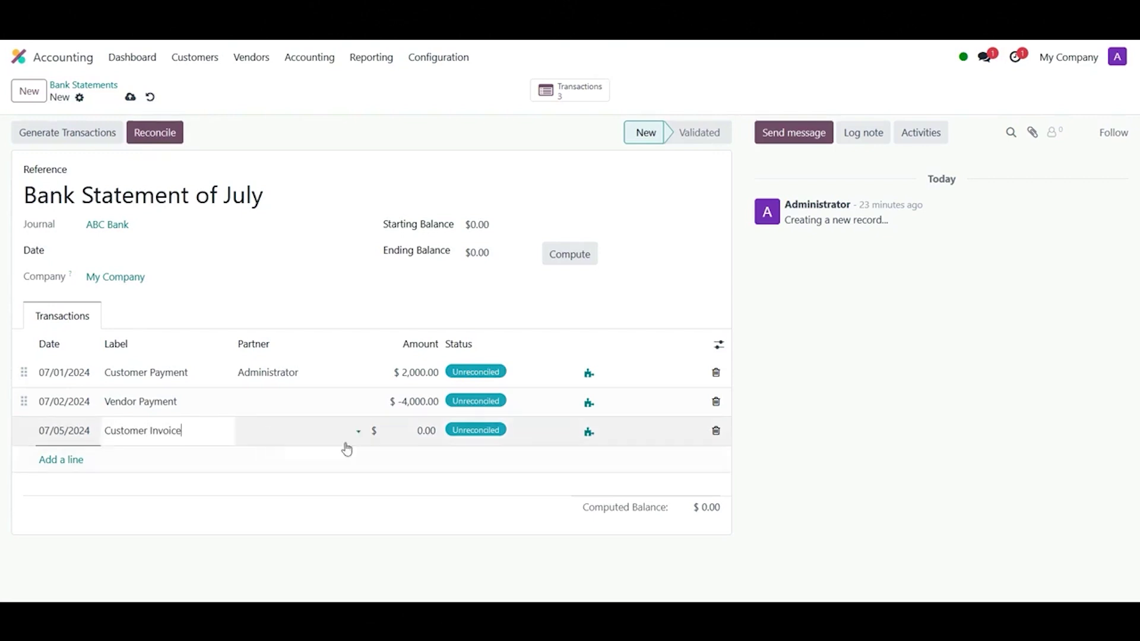
pyautogui.click(397, 433)
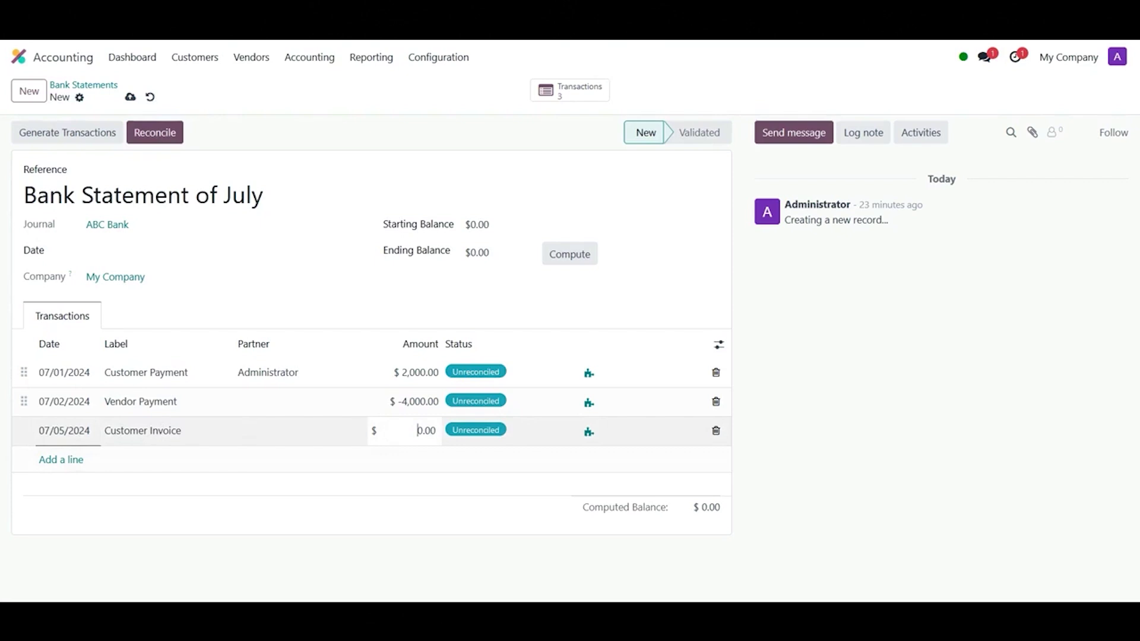
pyautogui.click(45, 463)
# Step: Add a 07/24/2024 Vendor bill line of -6,000 and a 07/24/2024 Bank fees line
pyautogui.click(62, 468)
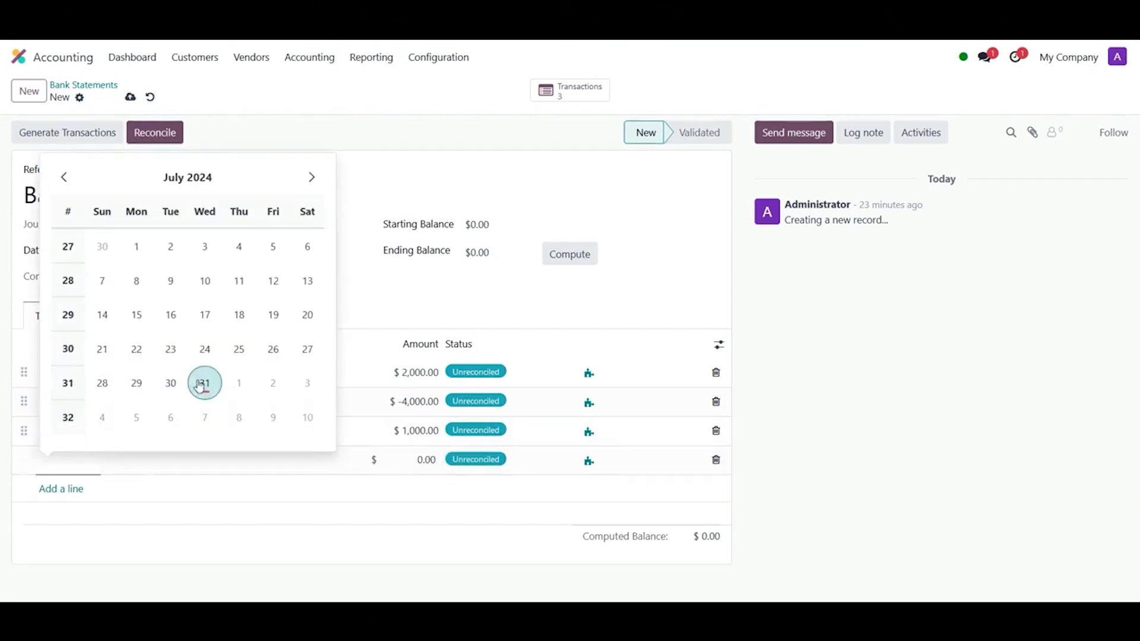
pyautogui.click(205, 351)
pyautogui.click(155, 464)
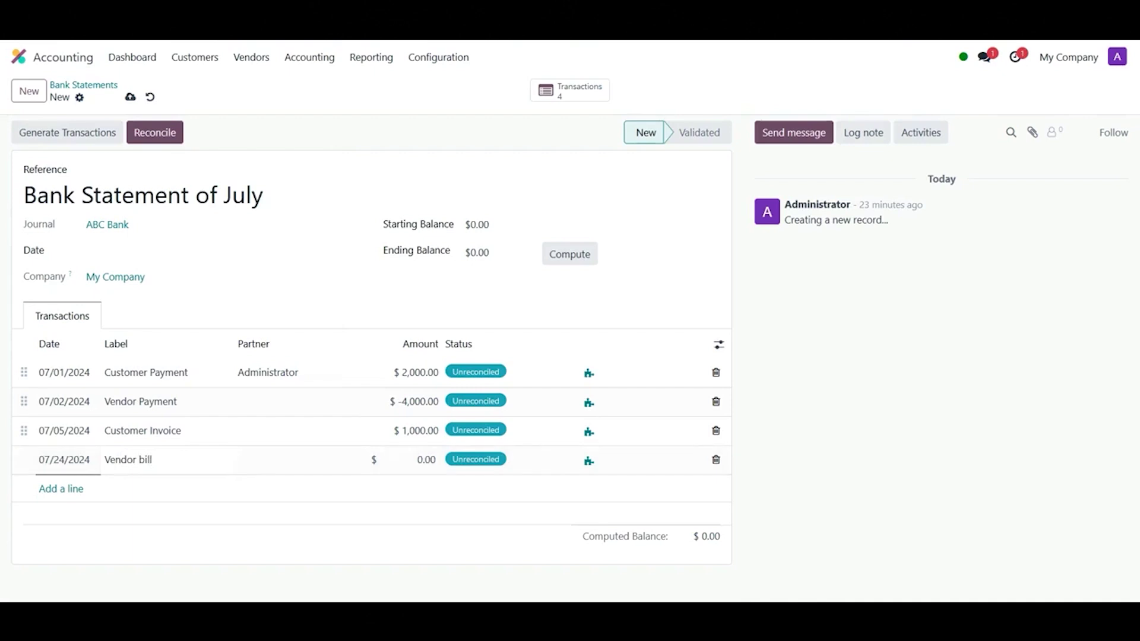
pyautogui.click(428, 461)
pyautogui.write('-6000')
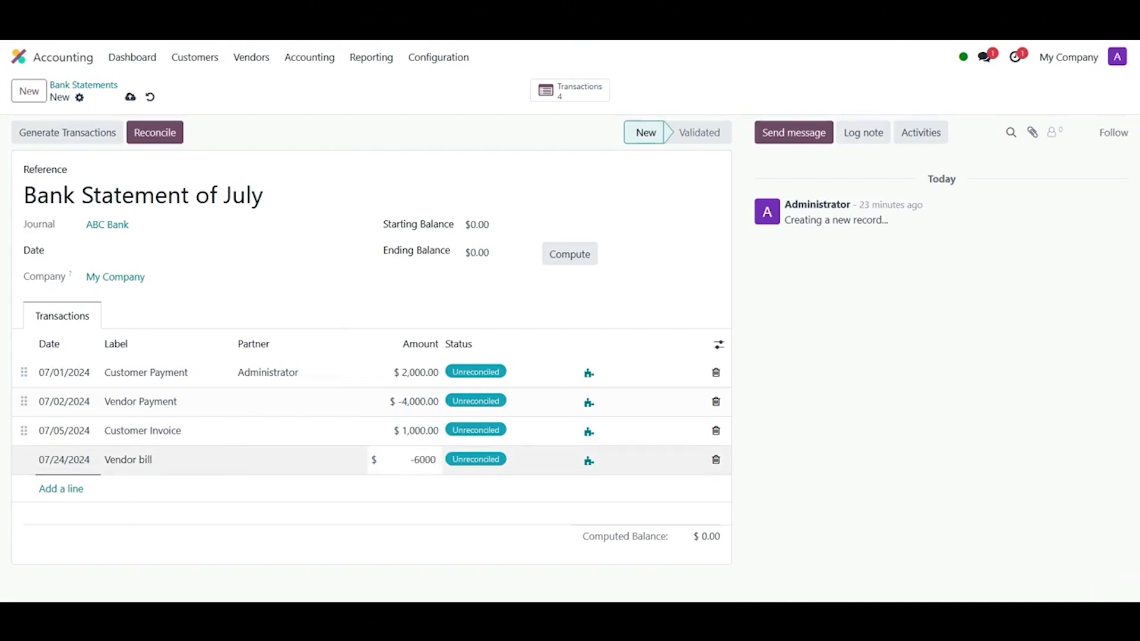
pyautogui.click(65, 490)
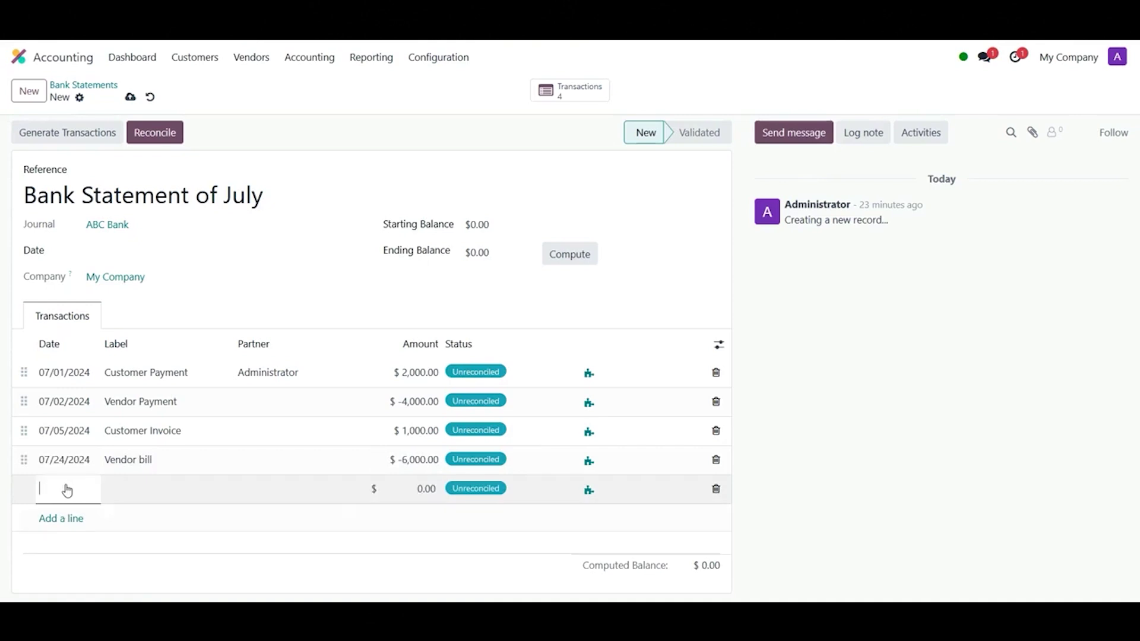
pyautogui.click(204, 377)
pyautogui.click(144, 492)
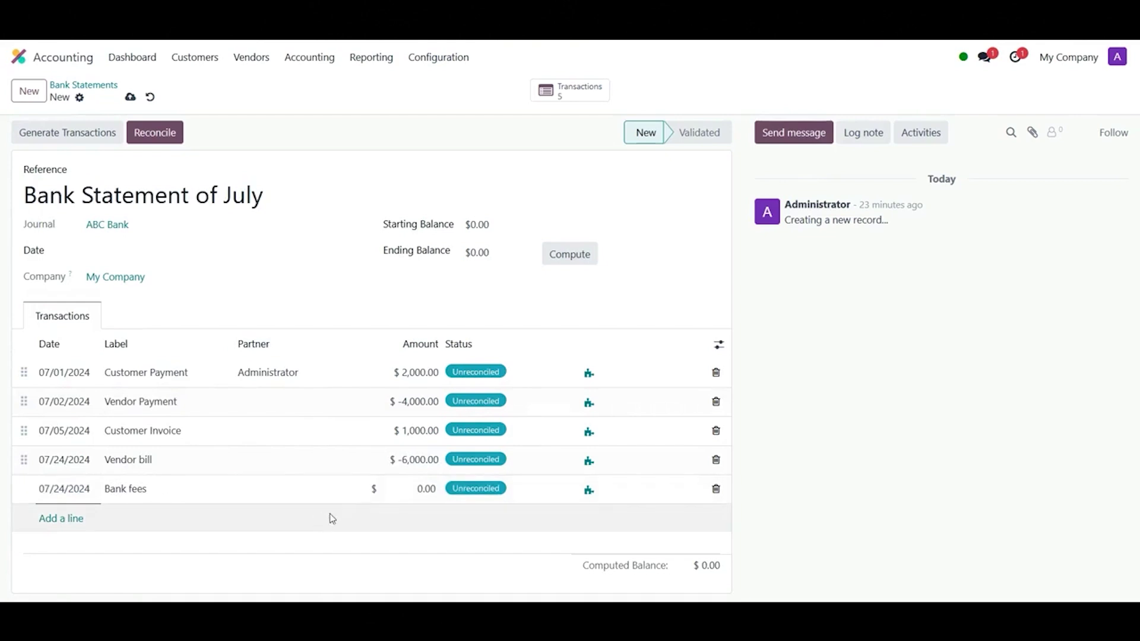
pyautogui.click(402, 490)
# Step: Enter 20.00 as the Bank fees amount and compute the ending balance of -6,980.00
pyautogui.click(318, 575)
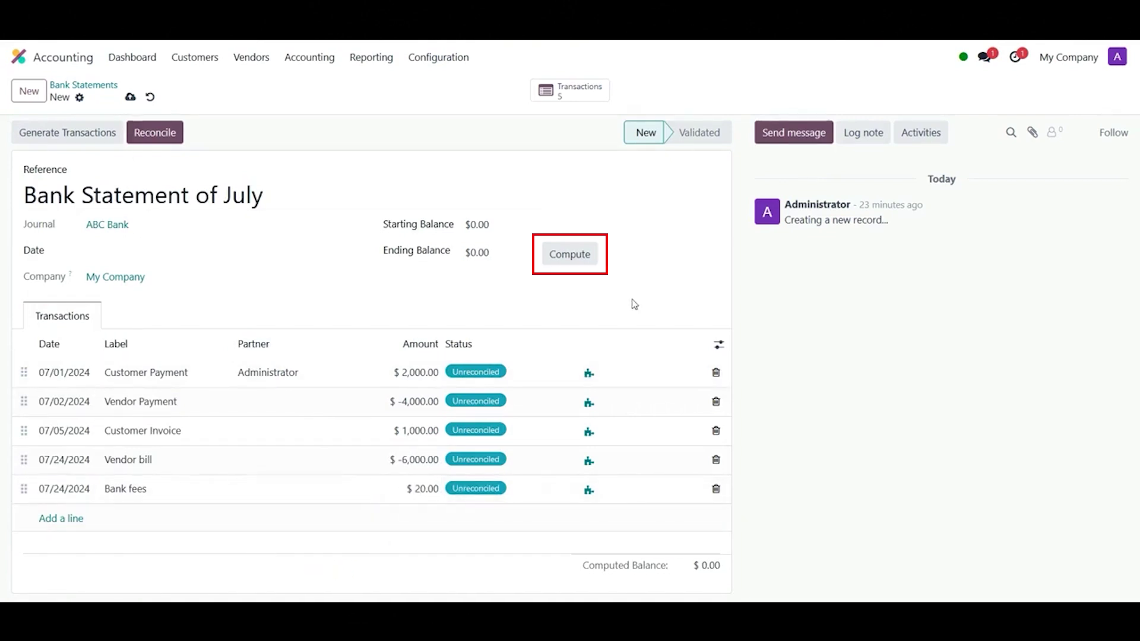
pyautogui.click(569, 267)
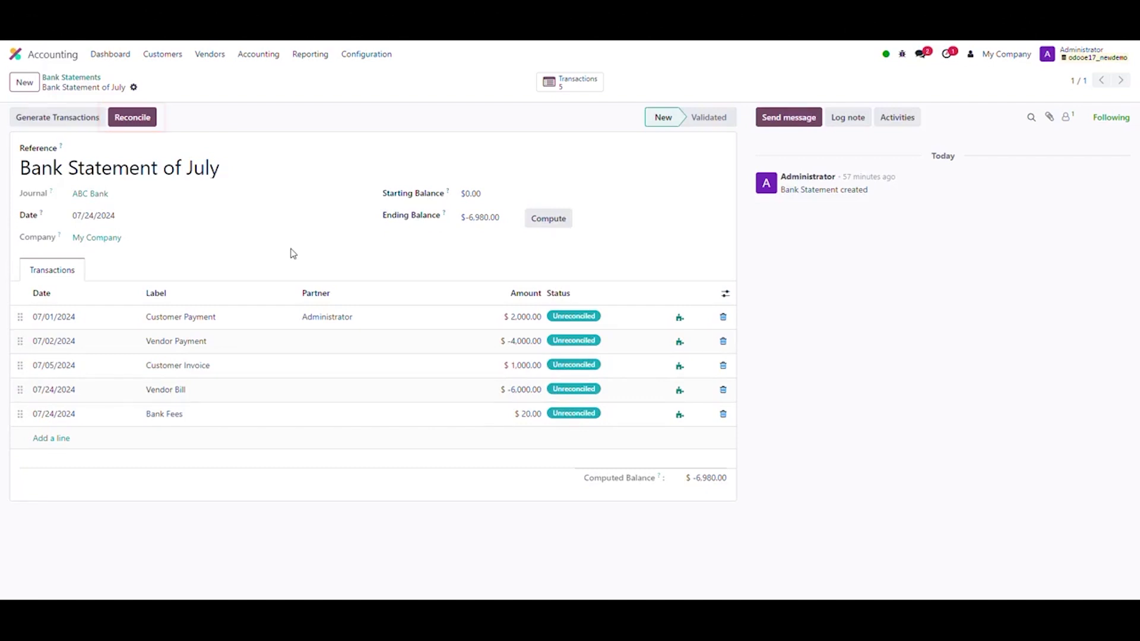
# Step: Reconcile the Customer Payment line with payment PBNK1/2024/00004
pyautogui.click(134, 116)
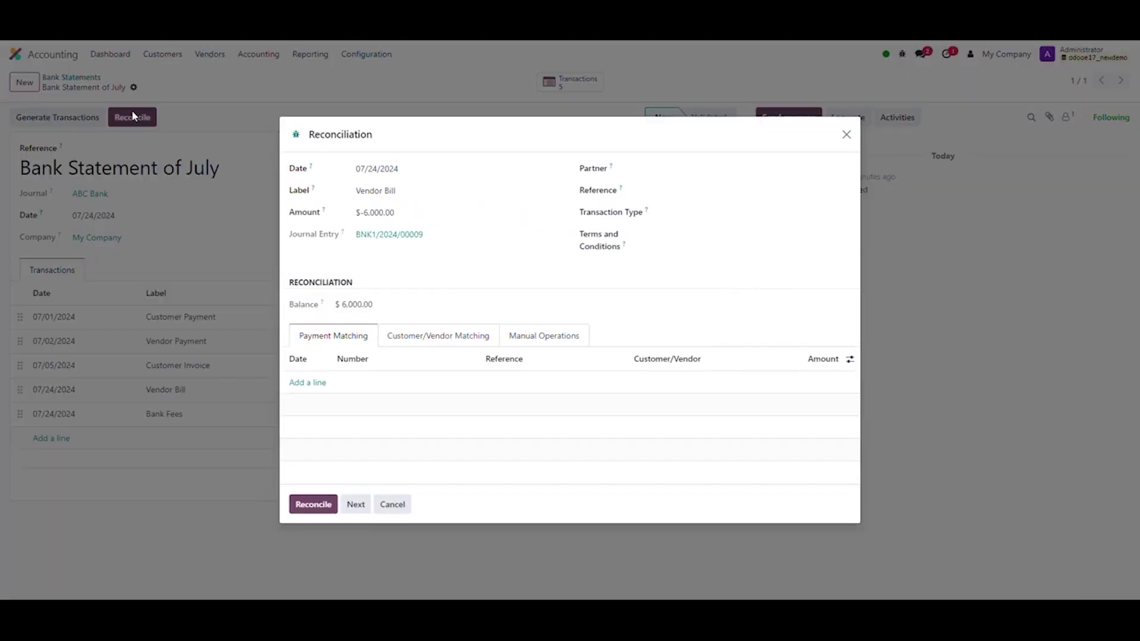
pyautogui.click(357, 505)
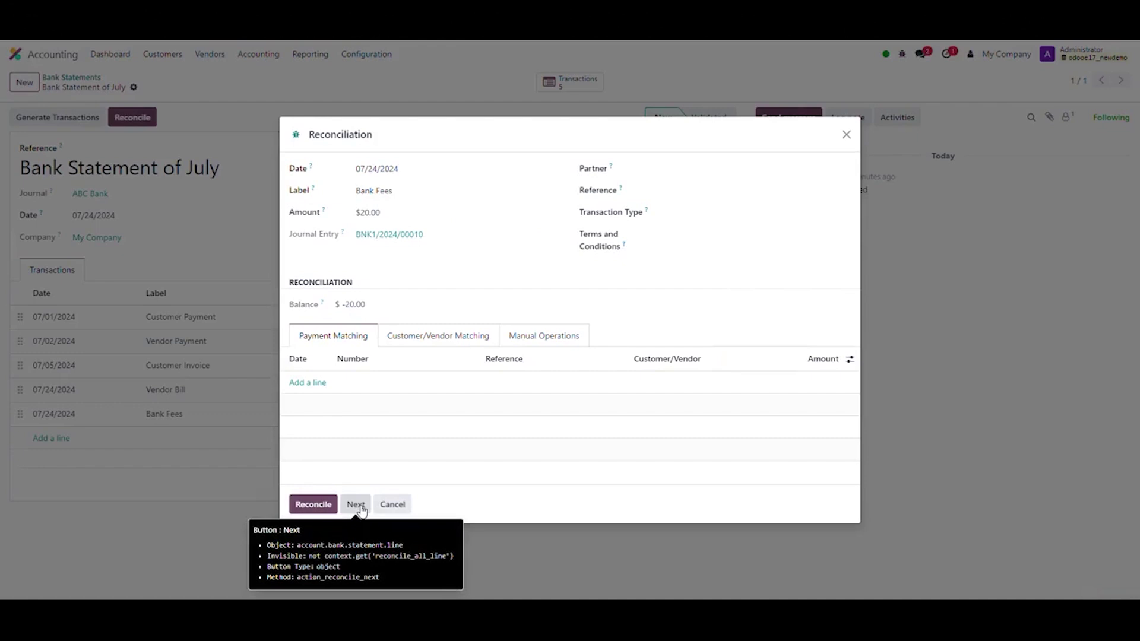
pyautogui.click(356, 505)
pyautogui.click(356, 505)
pyautogui.click(358, 506)
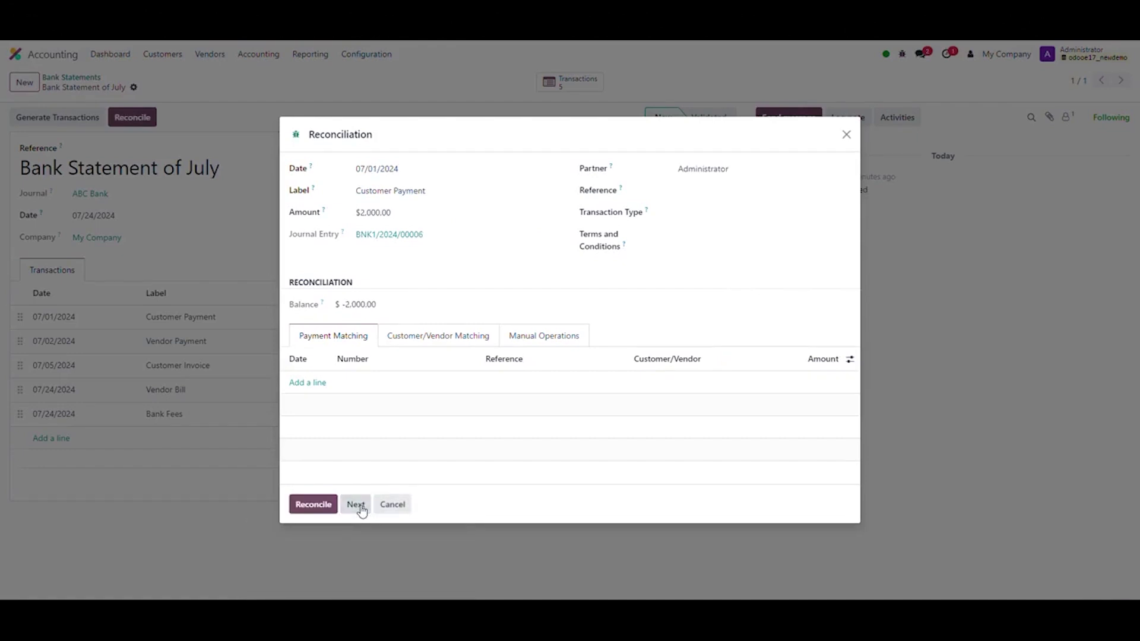
pyautogui.click(309, 383)
pyautogui.click(331, 312)
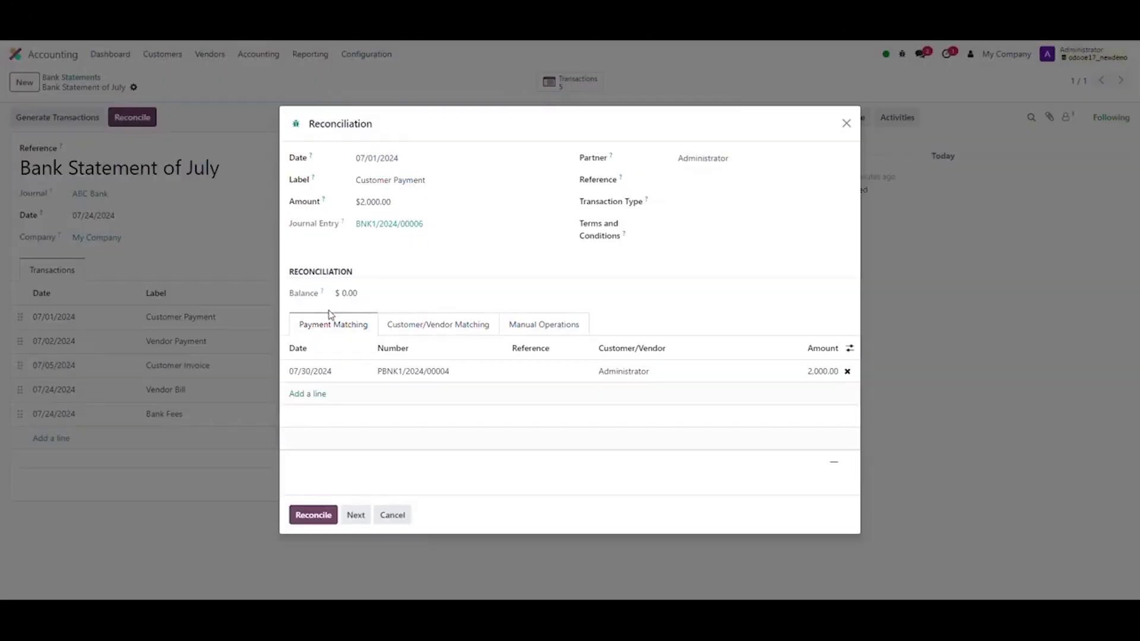
pyautogui.click(315, 509)
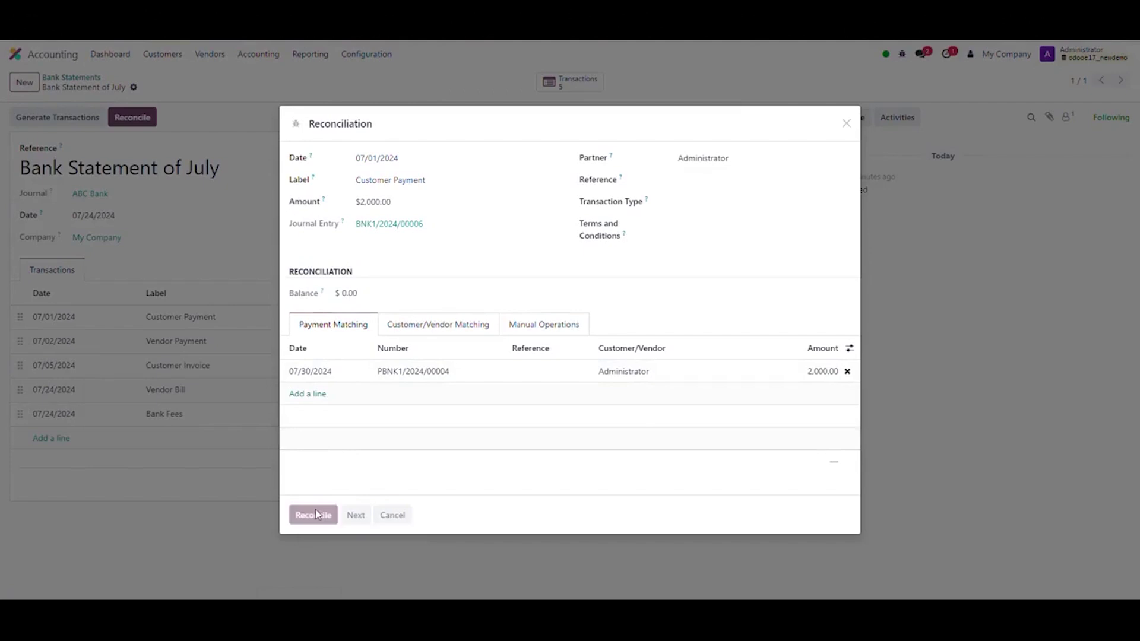
# Step: Reconcile the Vendor Payment line with the 07/30/2024 payment PBNK1/2024/00005
pyautogui.click(133, 117)
pyautogui.click(358, 505)
pyautogui.click(358, 505)
pyautogui.click(358, 505)
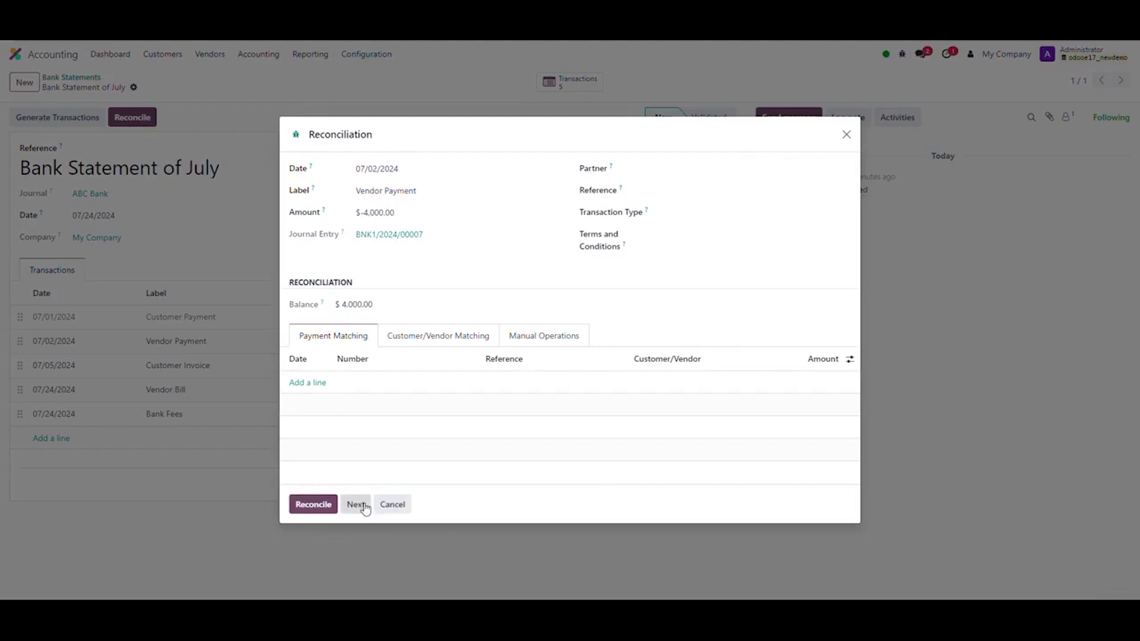
pyautogui.click(309, 383)
pyautogui.click(354, 306)
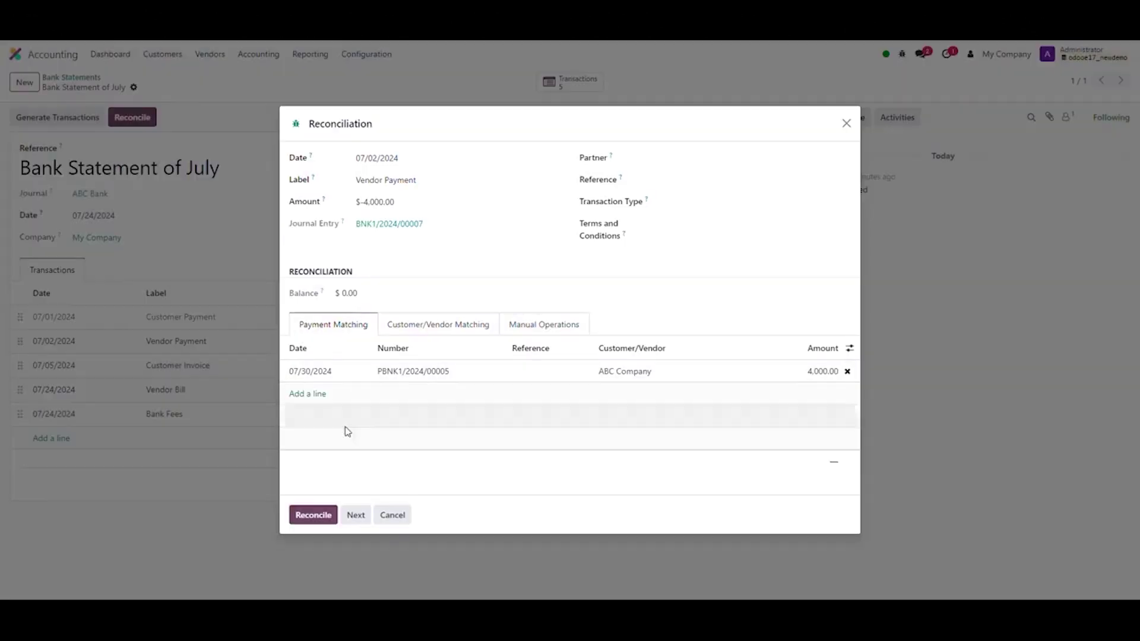
pyautogui.click(319, 517)
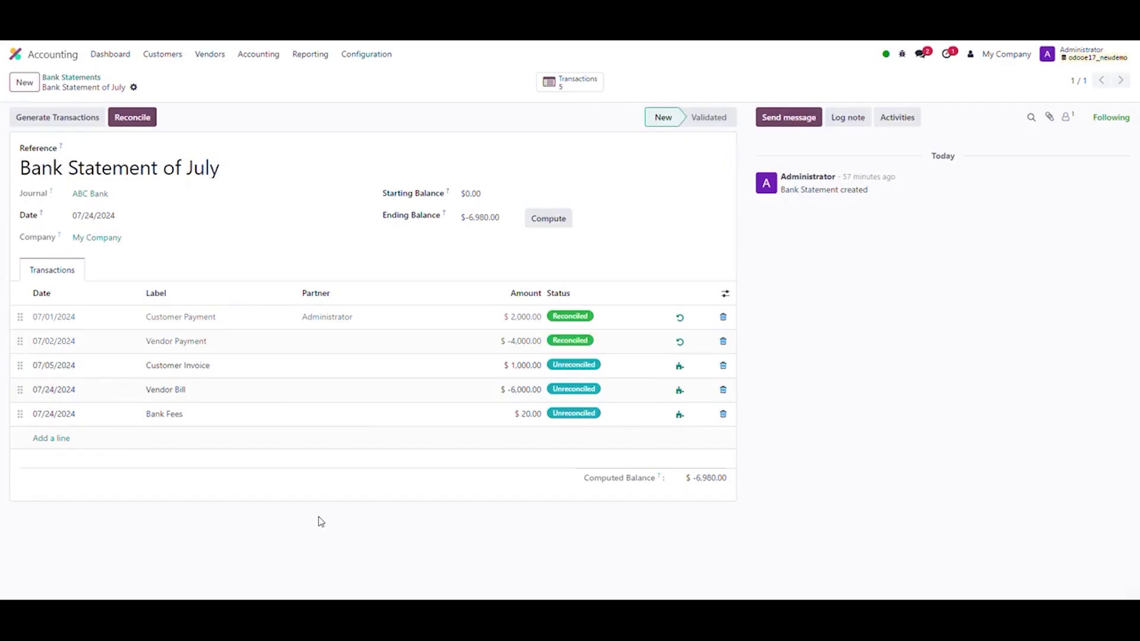
# Step: Match the Customer Invoice line to the open $1,000.00 customer invoice via Customer/Vendor Matching and reconcile
pyautogui.click(680, 367)
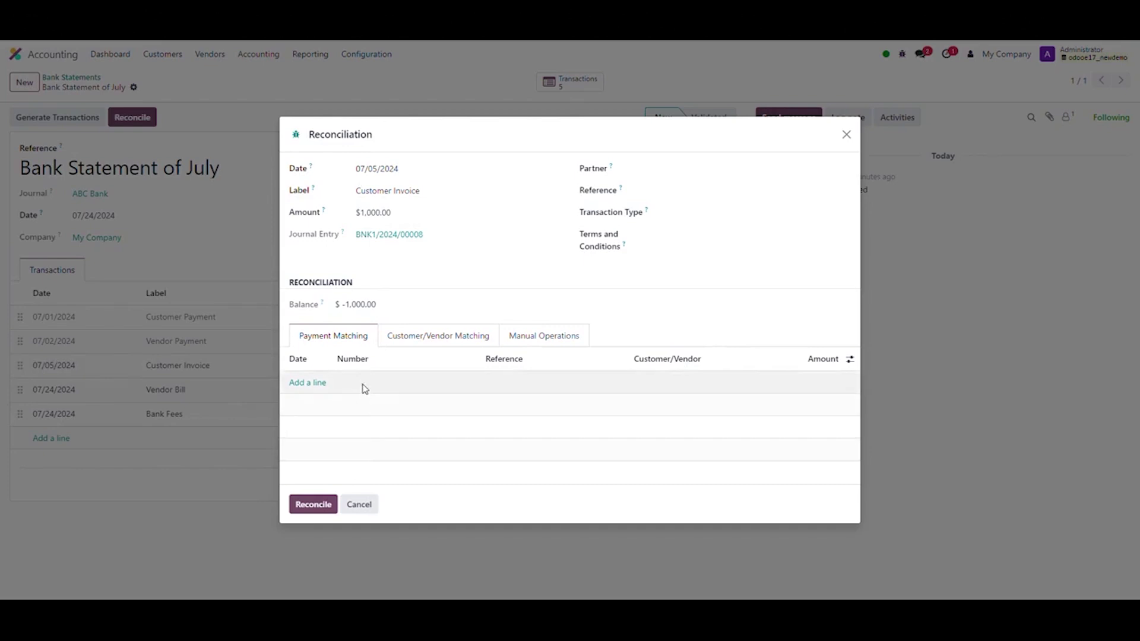
pyautogui.click(402, 337)
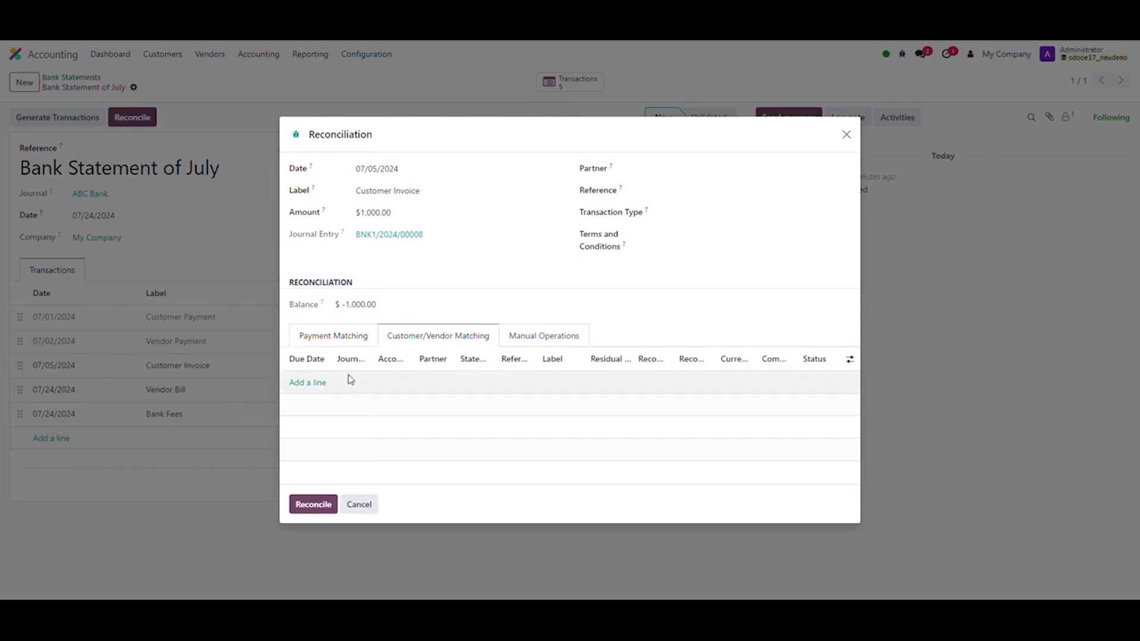
pyautogui.click(317, 383)
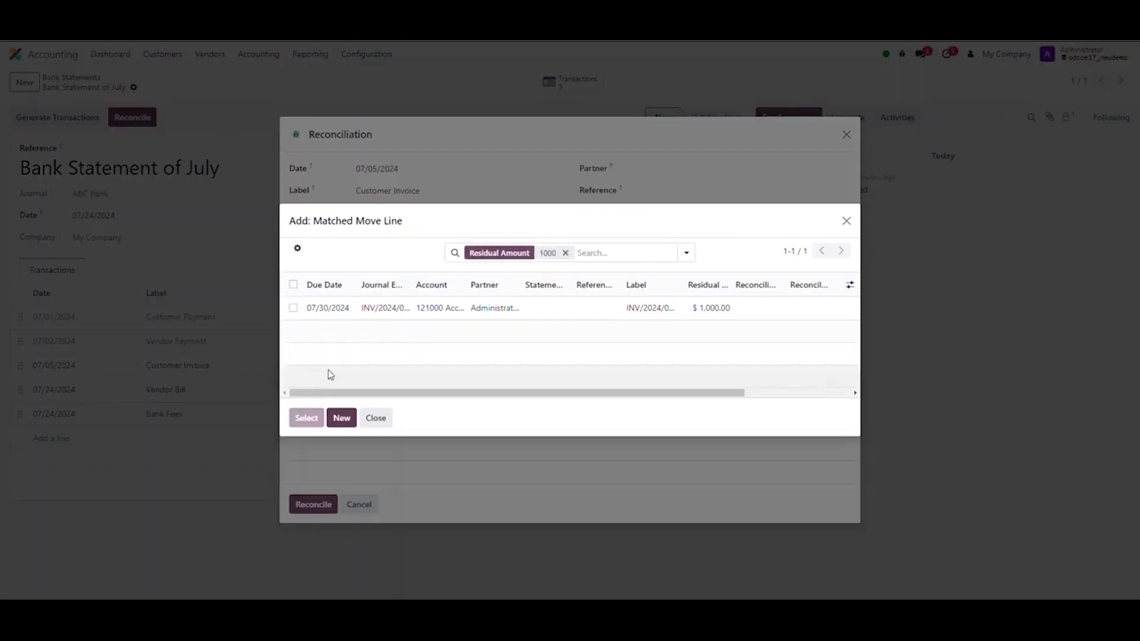
pyautogui.click(418, 313)
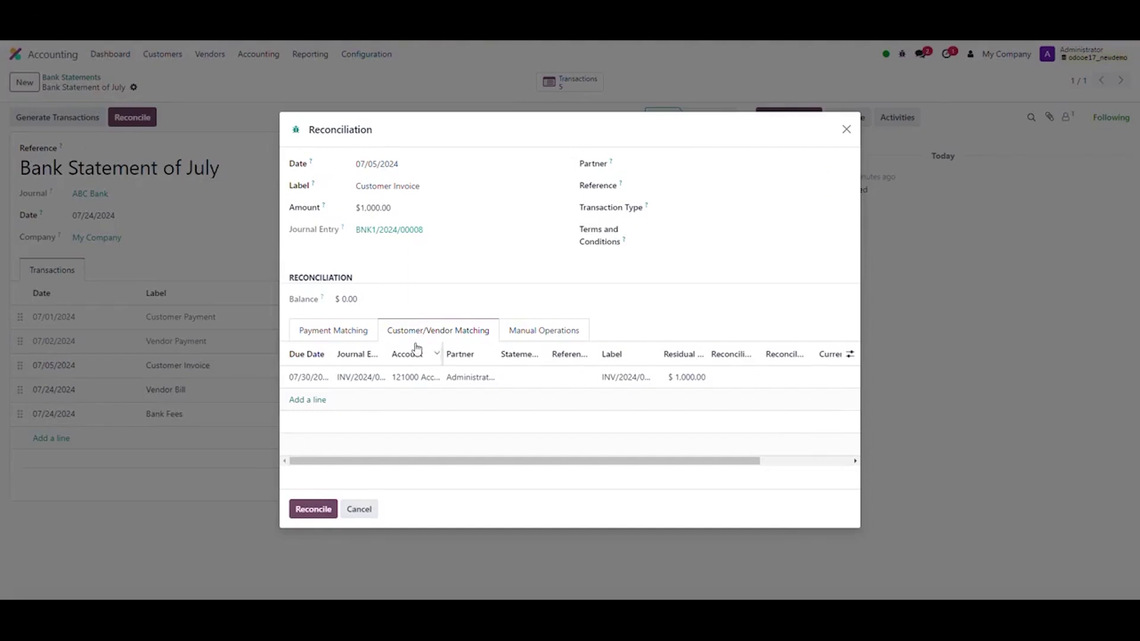
pyautogui.click(315, 509)
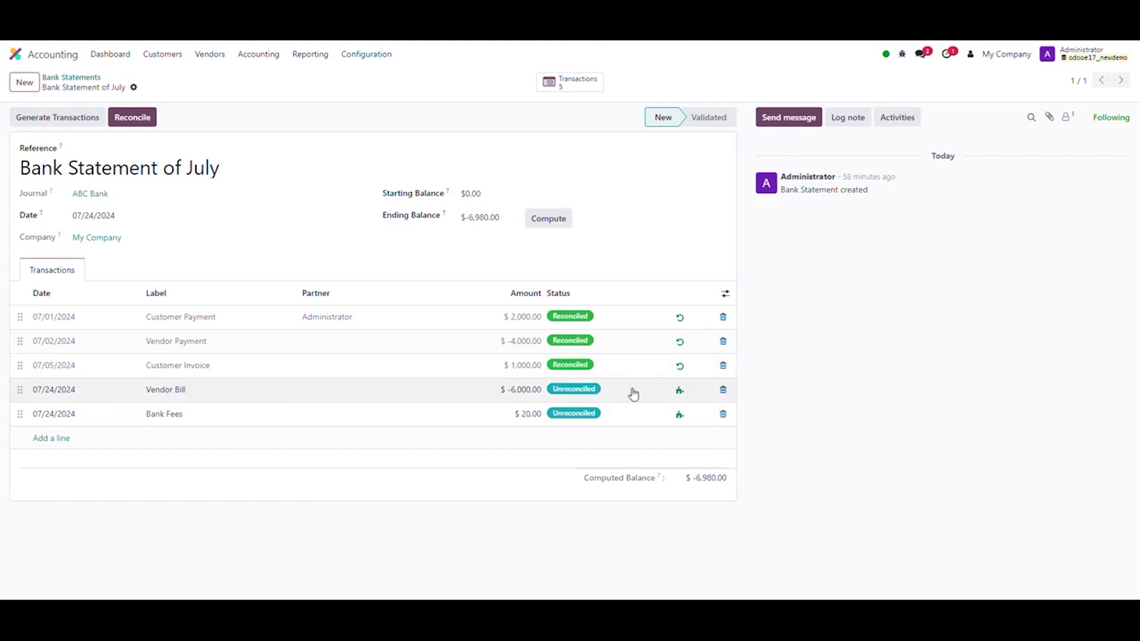
# Step: Match the Vendor Bill line to the open -6,000.00 BILL entry via Customer/Vendor Matching and reconcile
pyautogui.click(683, 393)
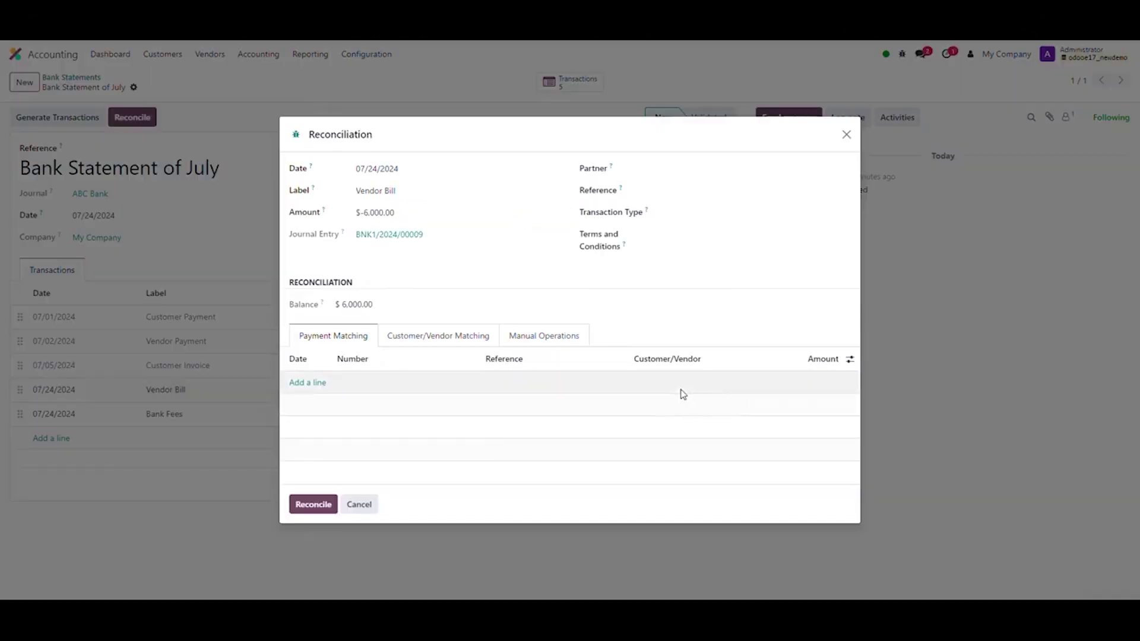
pyautogui.click(443, 337)
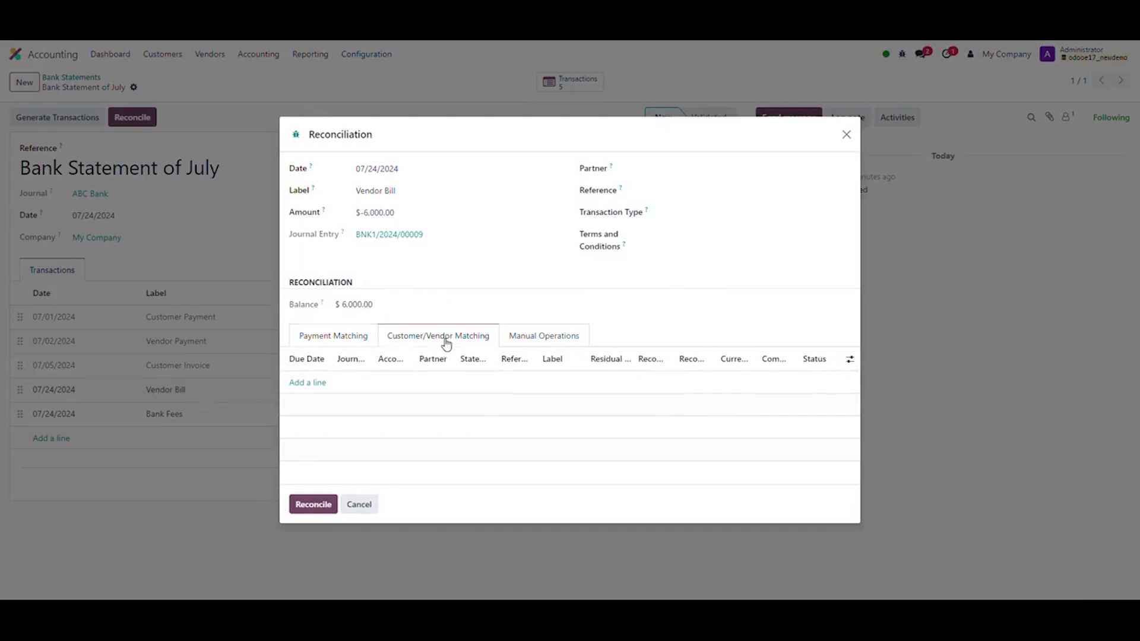
pyautogui.click(318, 383)
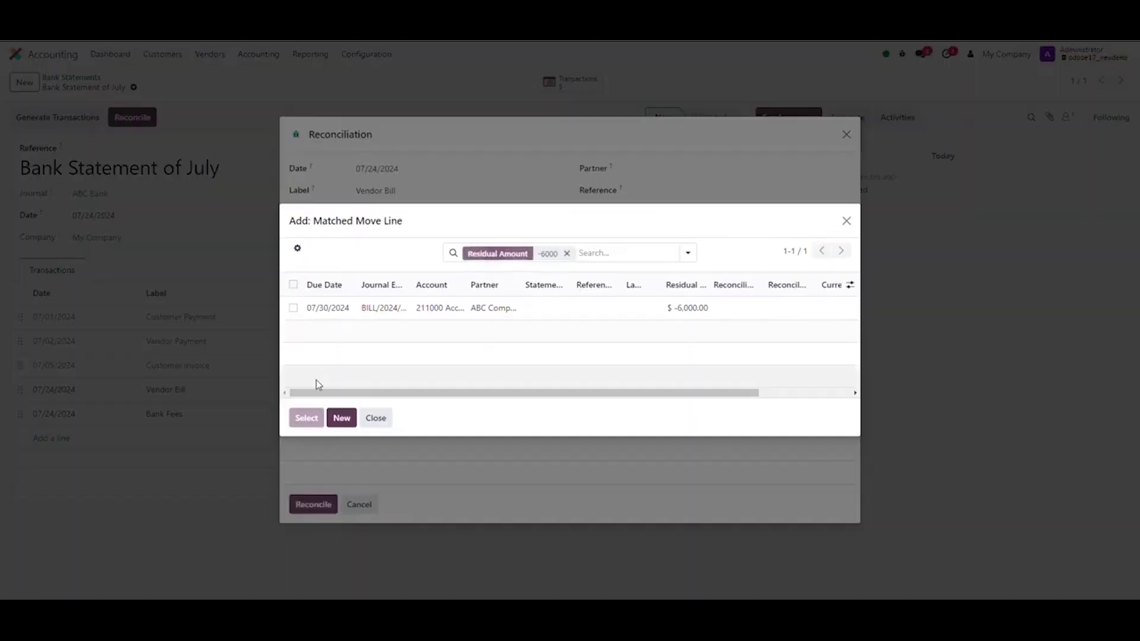
pyautogui.click(350, 308)
pyautogui.click(323, 509)
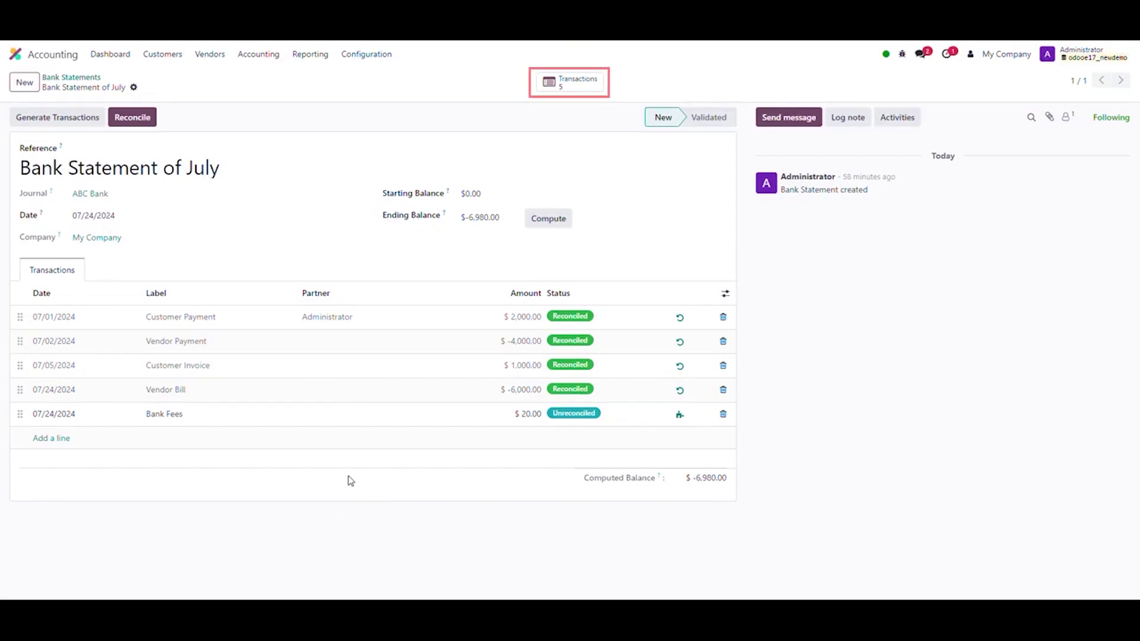
# Step: On the Bank Fees transaction, add a manual operation line on account 620000 Bank Fees
pyautogui.click(558, 82)
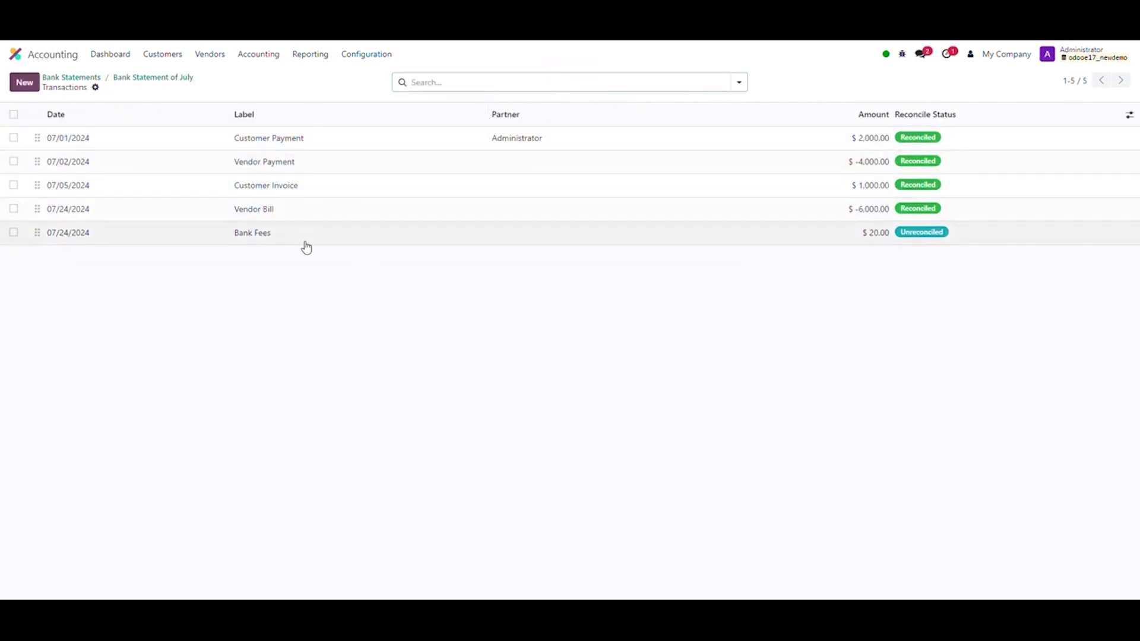
pyautogui.click(253, 235)
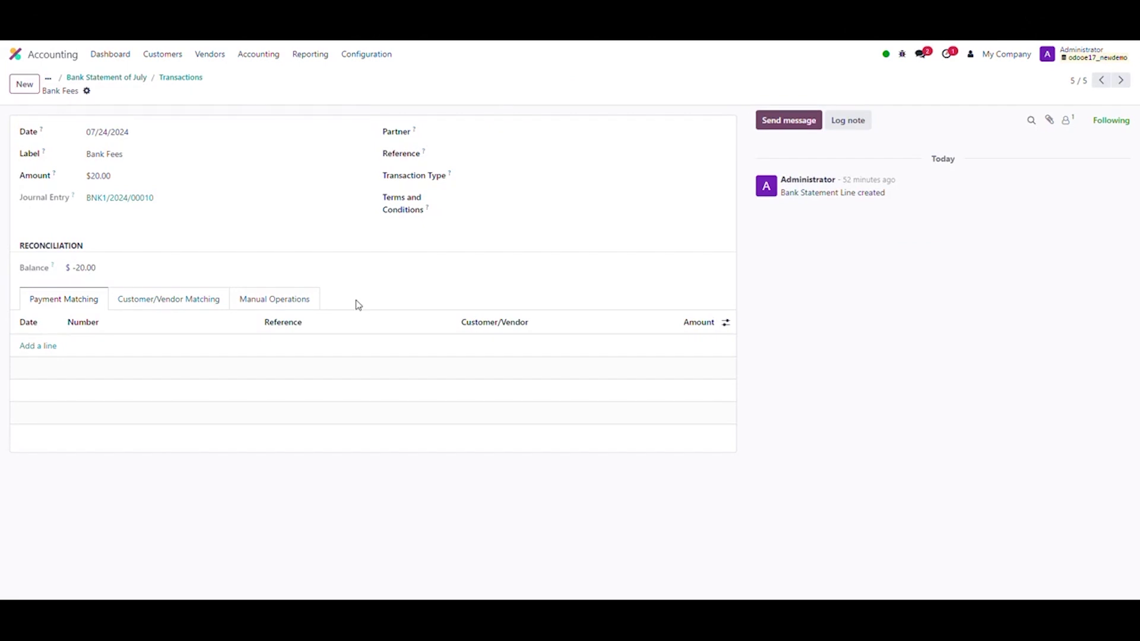
pyautogui.click(306, 300)
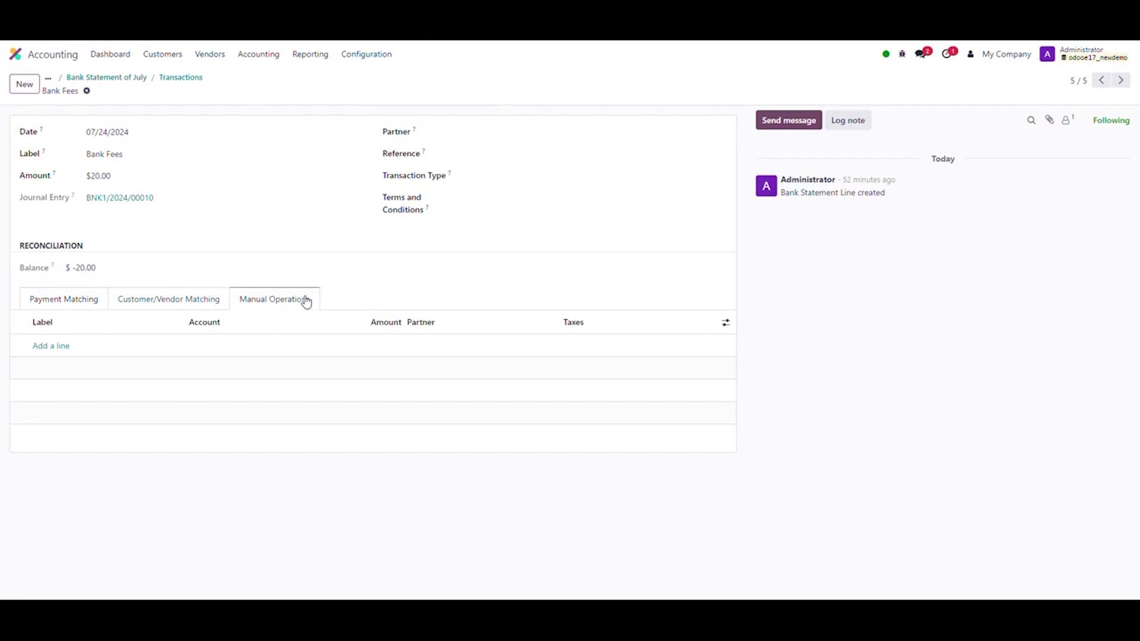
pyautogui.click(62, 350)
pyautogui.click(242, 365)
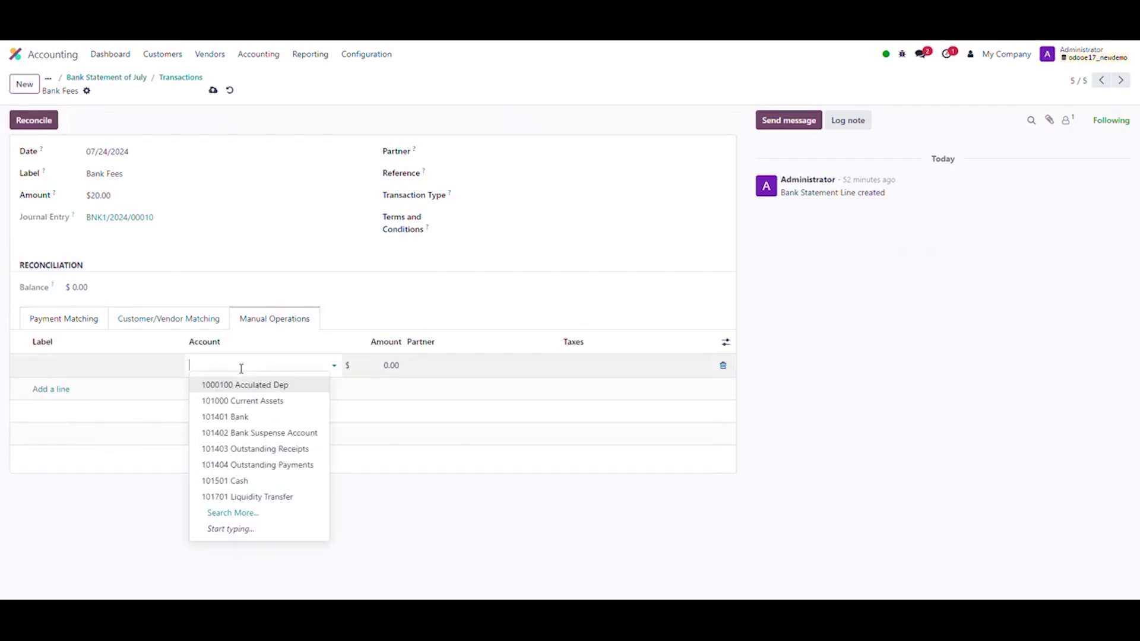
pyautogui.write('bank f')
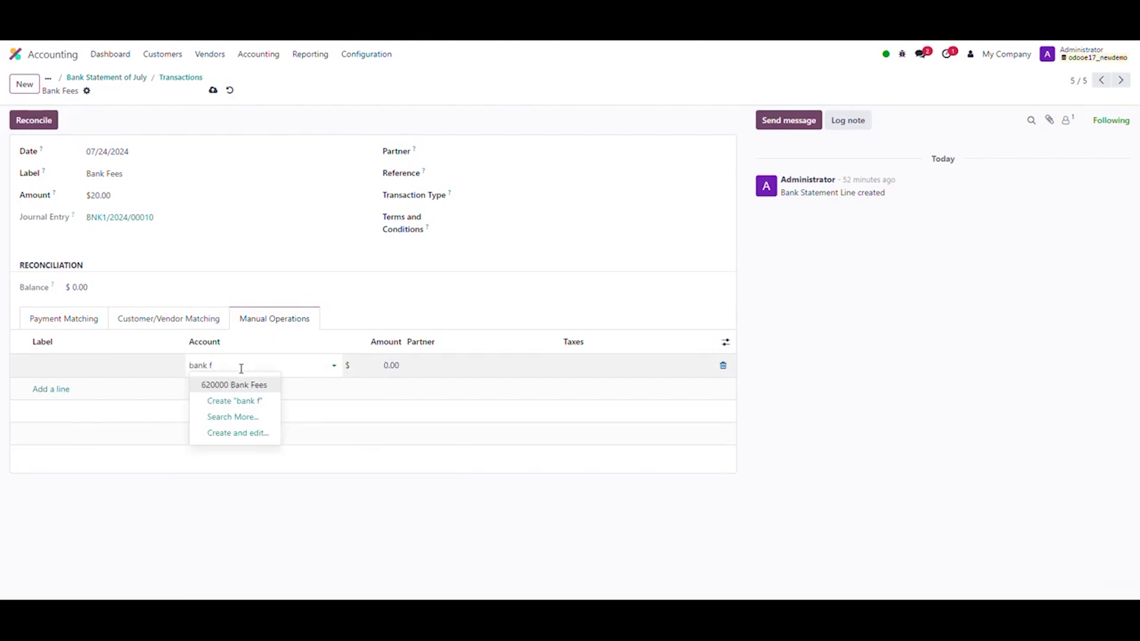
pyautogui.click(243, 386)
# Step: Set the line amount to 20, save, and open journal entry BNK1/2024/00010
pyautogui.click(384, 366)
pyautogui.write('20')
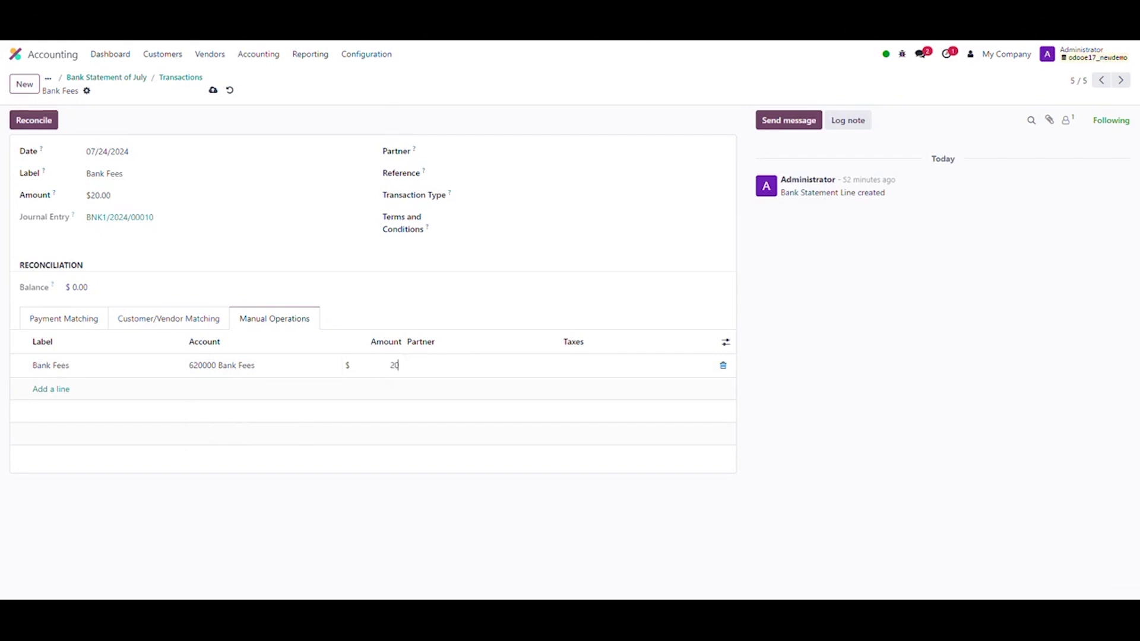
pyautogui.click(235, 152)
pyautogui.click(213, 89)
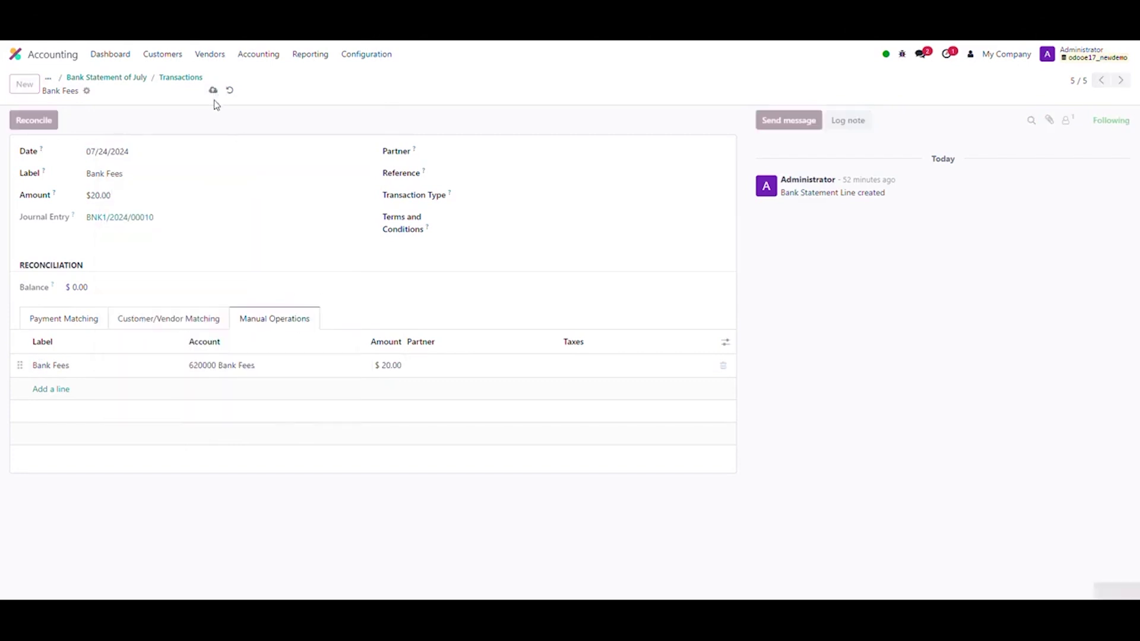
pyautogui.click(100, 217)
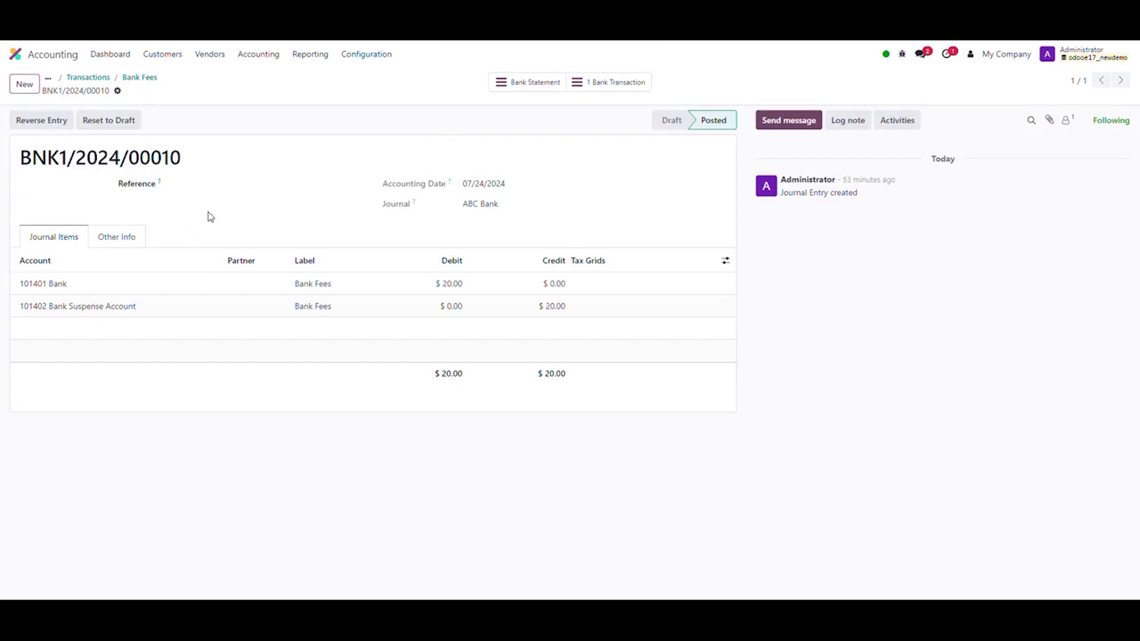
# Step: Return to Bank Statement of July, reconcile the Bank Fees line, and validate the statement
pyautogui.click(87, 79)
pyautogui.click(67, 78)
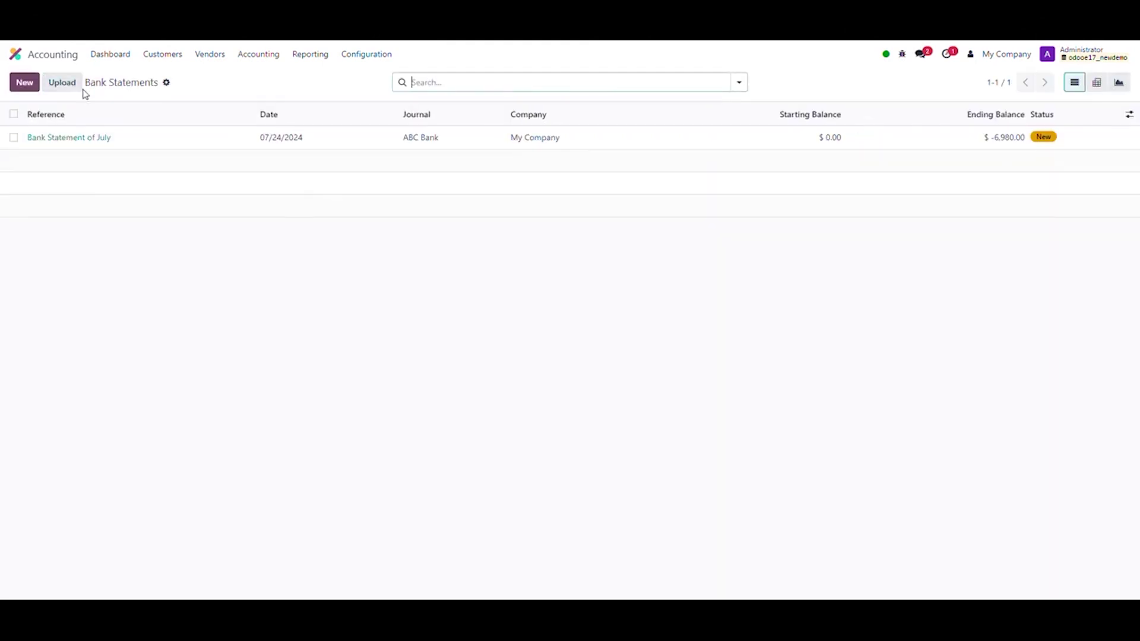
pyautogui.click(122, 142)
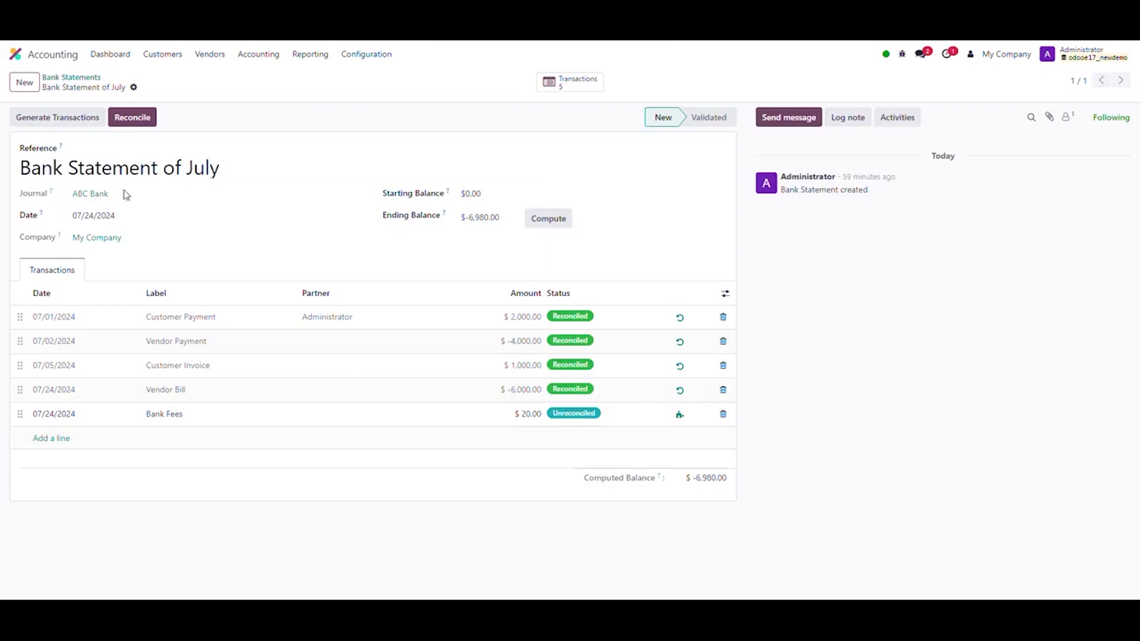
pyautogui.click(134, 119)
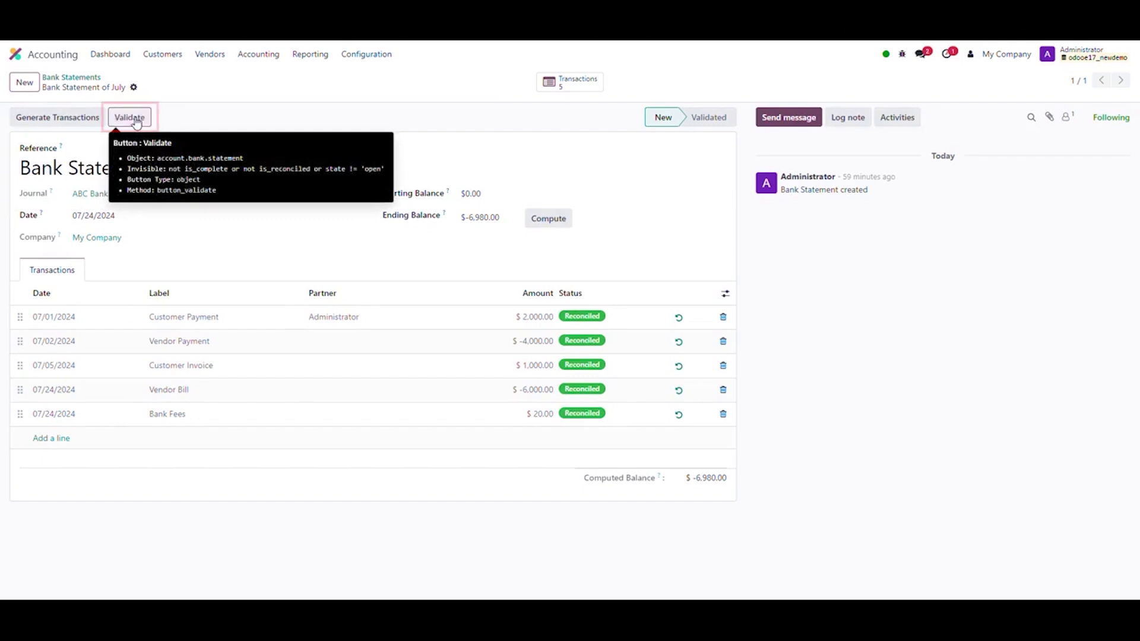
pyautogui.click(132, 118)
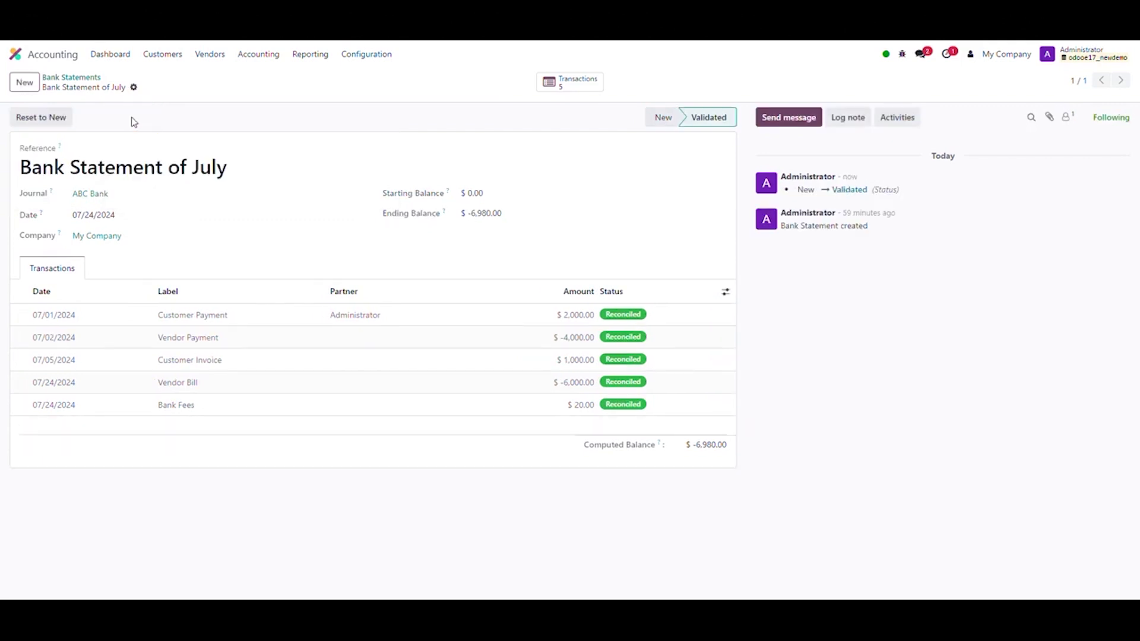